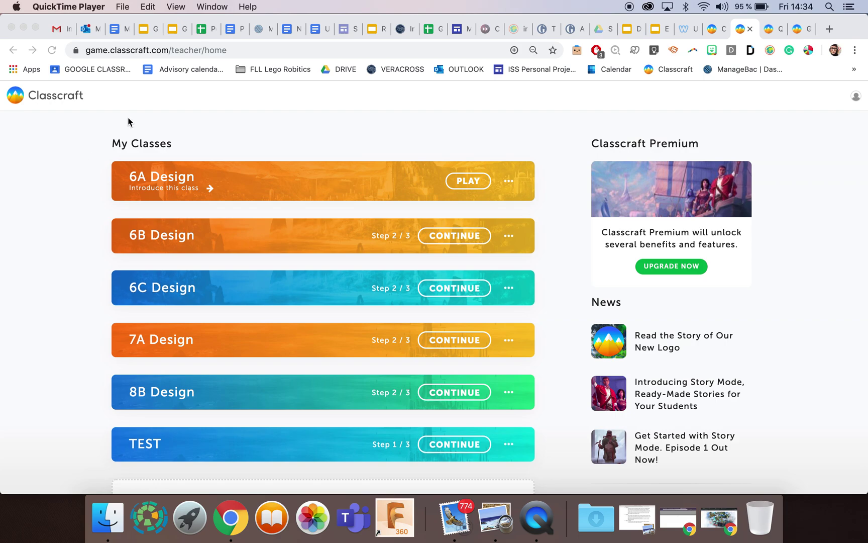
- Open the 6A Design class from the teacher home page to show its game dashboard
{"action": "left_click", "coordinate": [717, 33]}
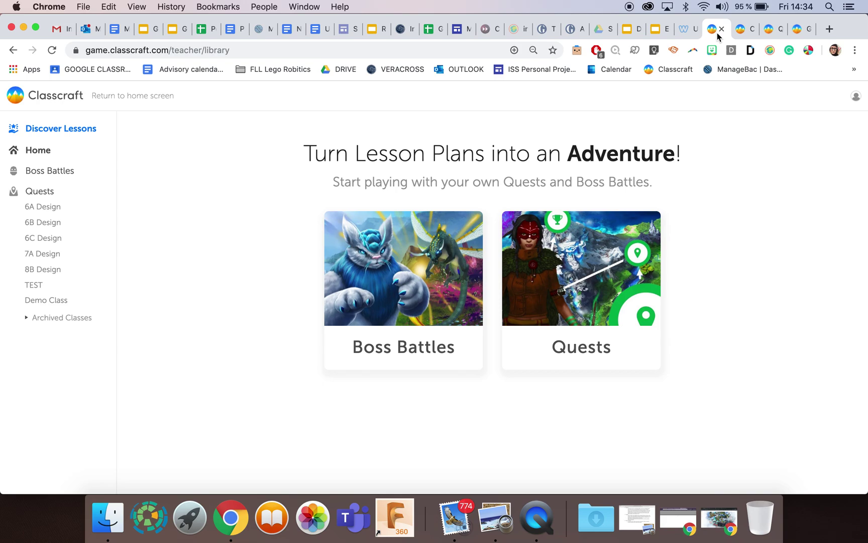
{"action": "left_click", "coordinate": [746, 33]}
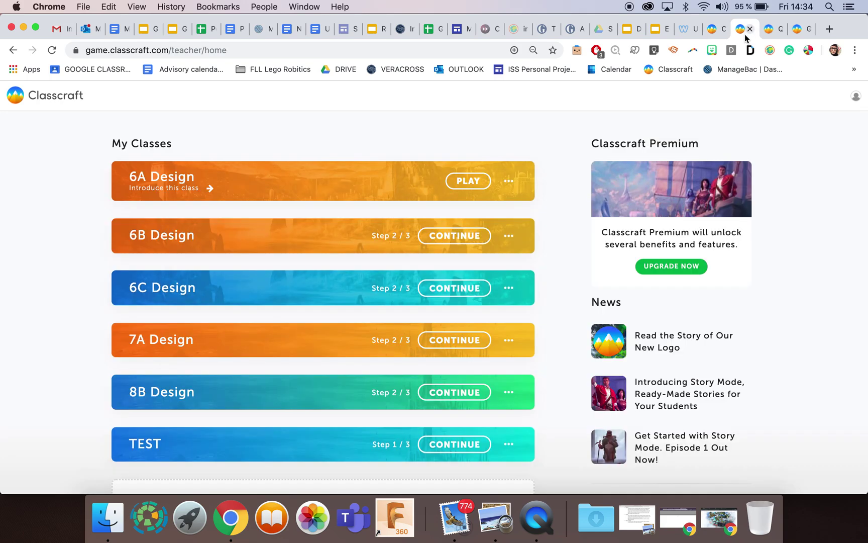
{"action": "left_click", "coordinate": [184, 185]}
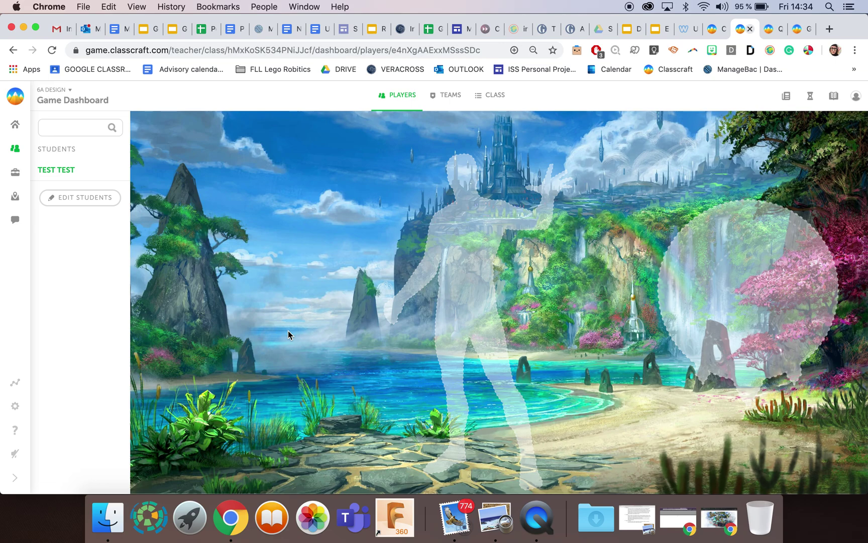
- View the character dashboard in the incognito student window and minimize that window
{"action": "left_click", "coordinate": [720, 518]}
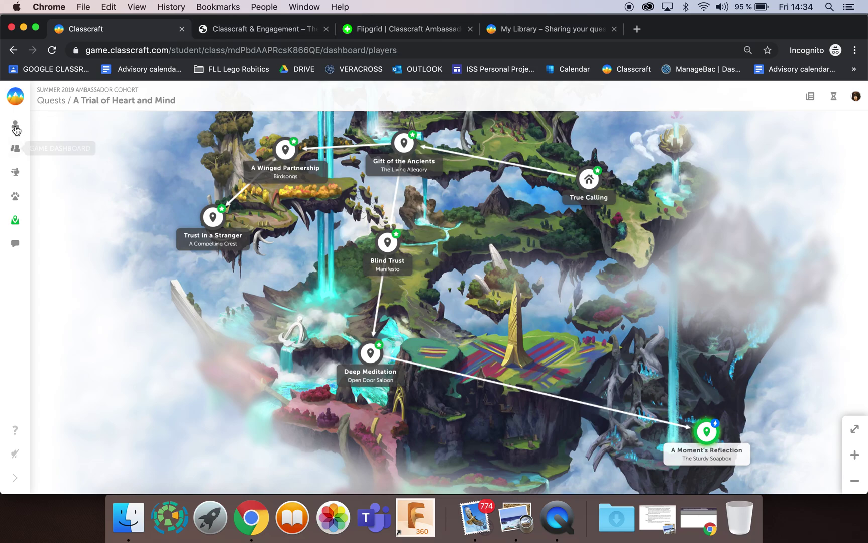
{"action": "left_click", "coordinate": [15, 124]}
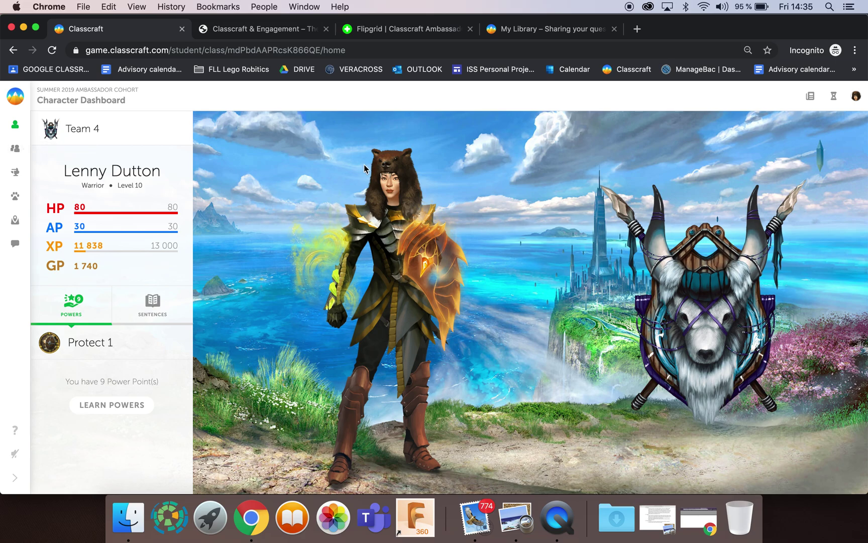
{"action": "left_click", "coordinate": [15, 148]}
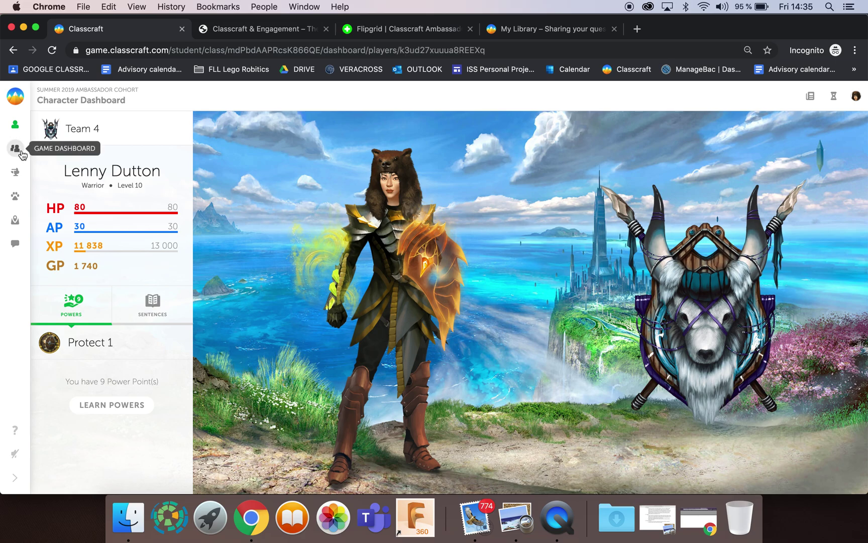
{"action": "left_click", "coordinate": [13, 50]}
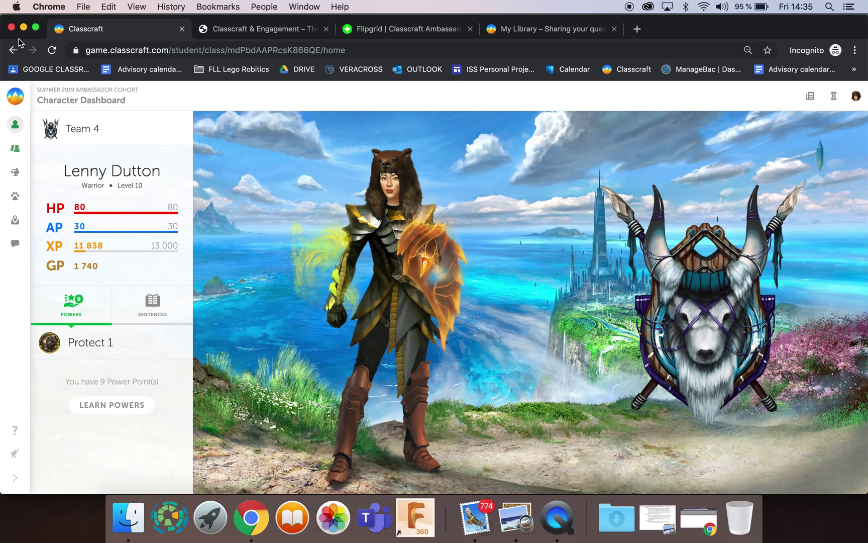
{"action": "left_click", "coordinate": [23, 27]}
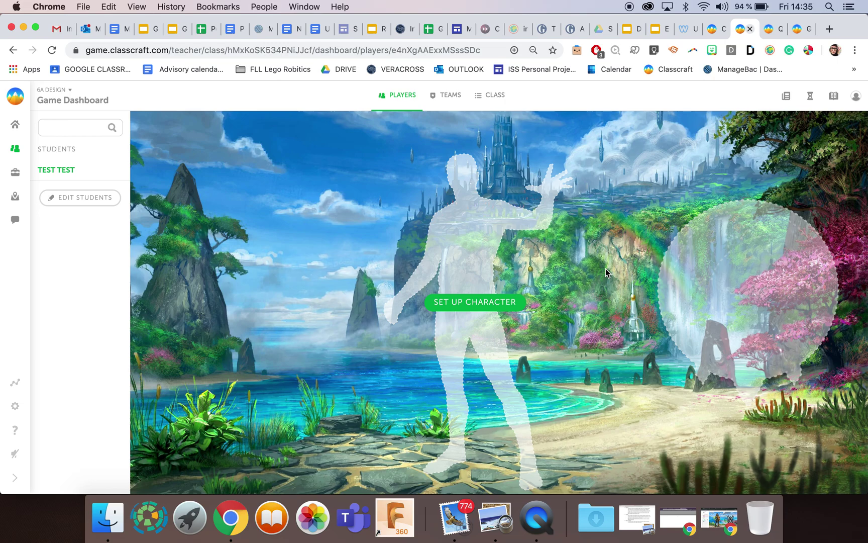
- Return to the teacher home page and create a new class named PD ClassCraft
{"action": "left_click", "coordinate": [714, 29]}
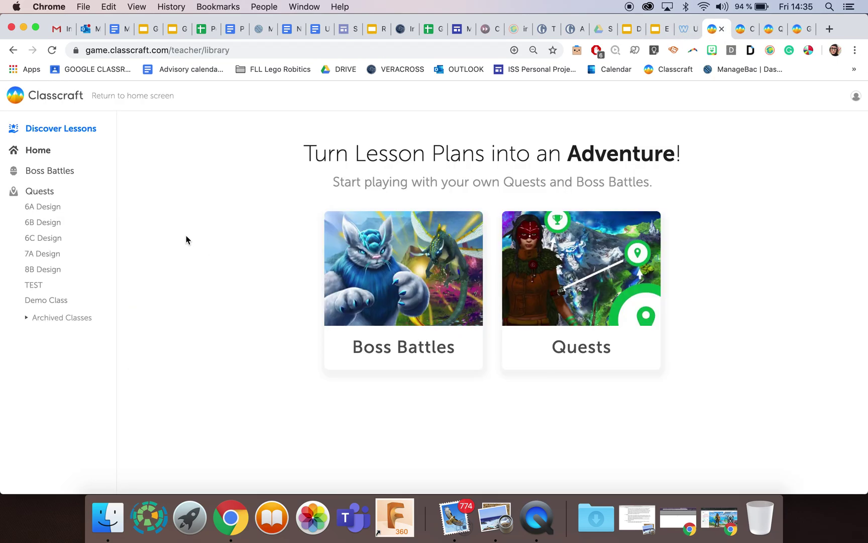
{"action": "left_click", "coordinate": [743, 29]}
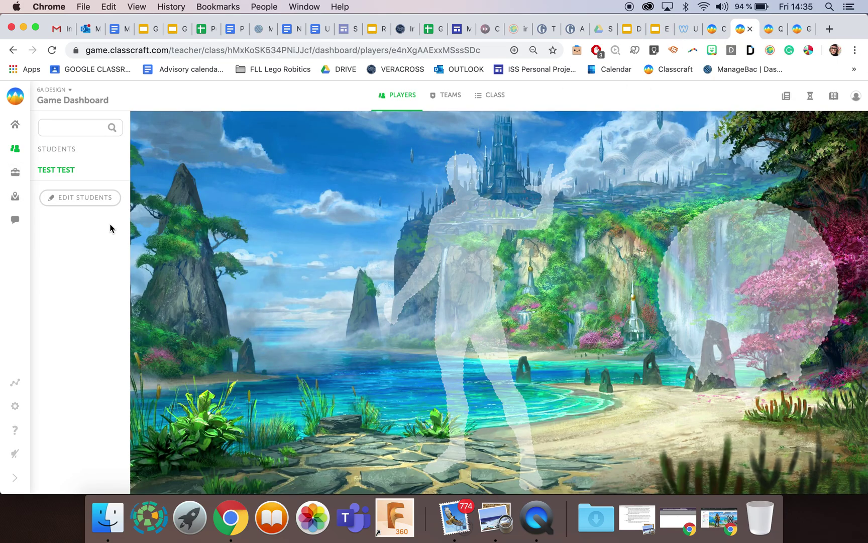
{"action": "left_click", "coordinate": [18, 94]}
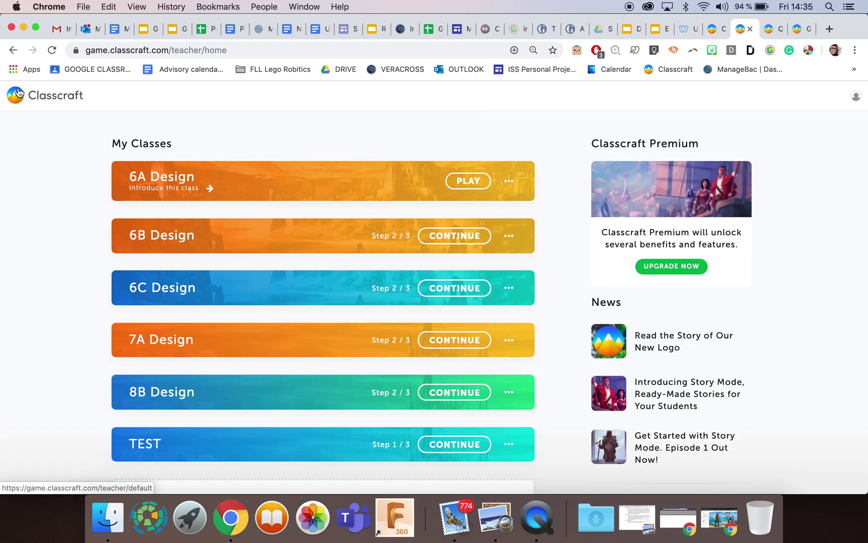
{"action": "scroll", "coordinate": [102, 238], "scroll_direction": "down", "scroll_amount": 6}
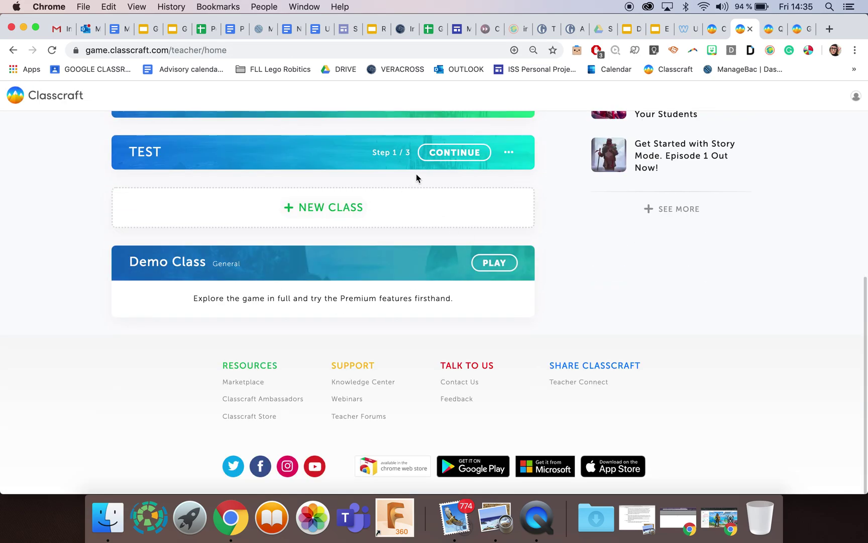
{"action": "left_click", "coordinate": [340, 210]}
{"action": "left_click", "coordinate": [635, 327]}
{"action": "type", "text": "PD ClassCraft"}
{"action": "left_click", "coordinate": [825, 482]}
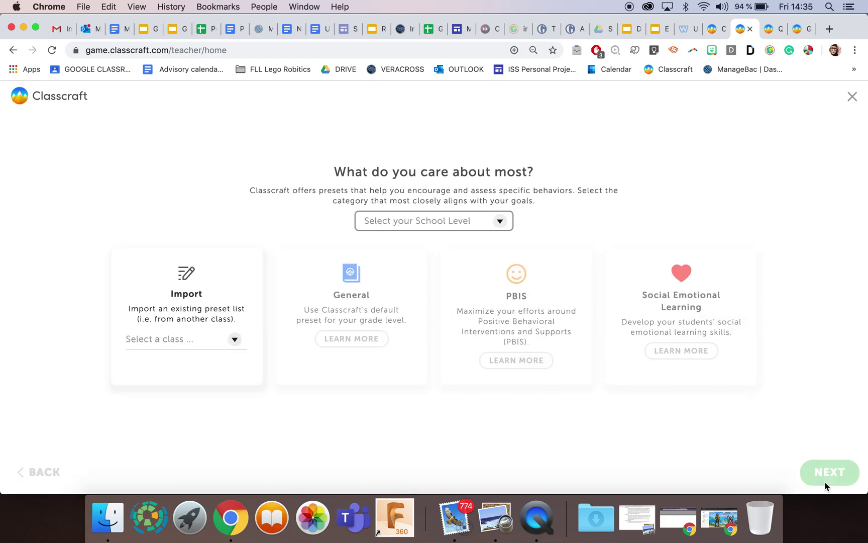
- Set the school level to Middle School and import the preset list from the 6A Design class
{"action": "left_click", "coordinate": [375, 221]}
{"action": "left_click", "coordinate": [383, 243]}
{"action": "left_click", "coordinate": [236, 340]}
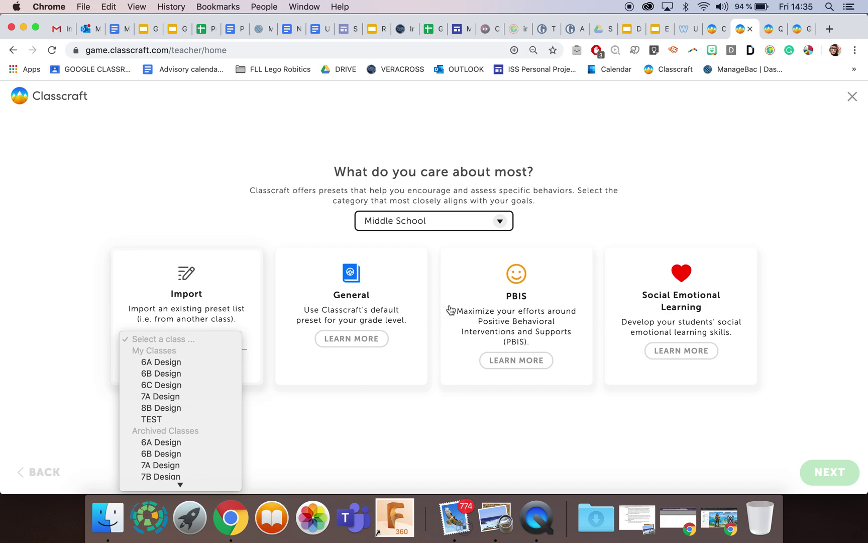
{"action": "left_click", "coordinate": [191, 362]}
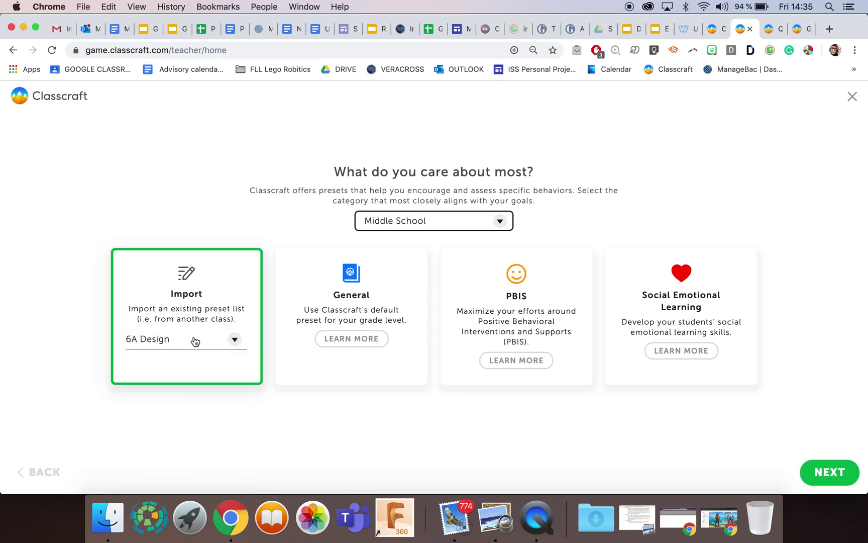
{"action": "left_click", "coordinate": [822, 481]}
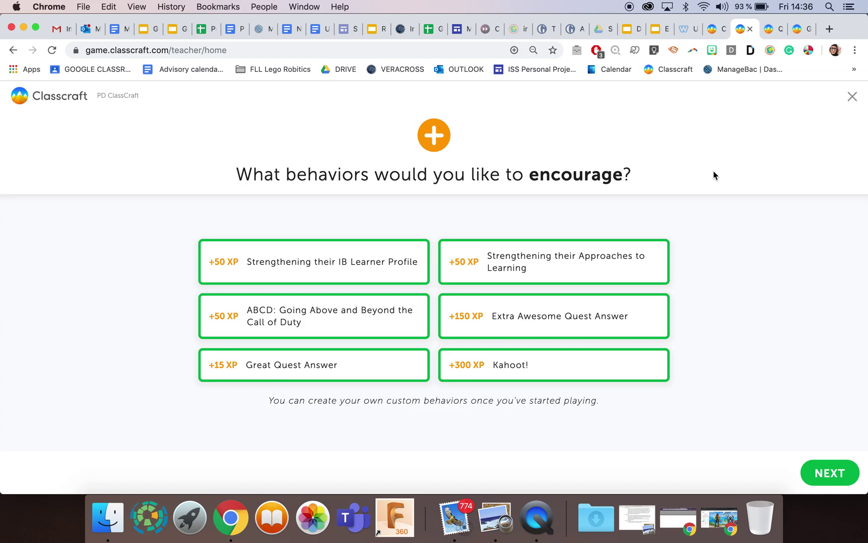
- Accept the imported encouraged and discouraged behaviors and continue to the Warriors' powers
{"action": "left_click", "coordinate": [849, 471]}
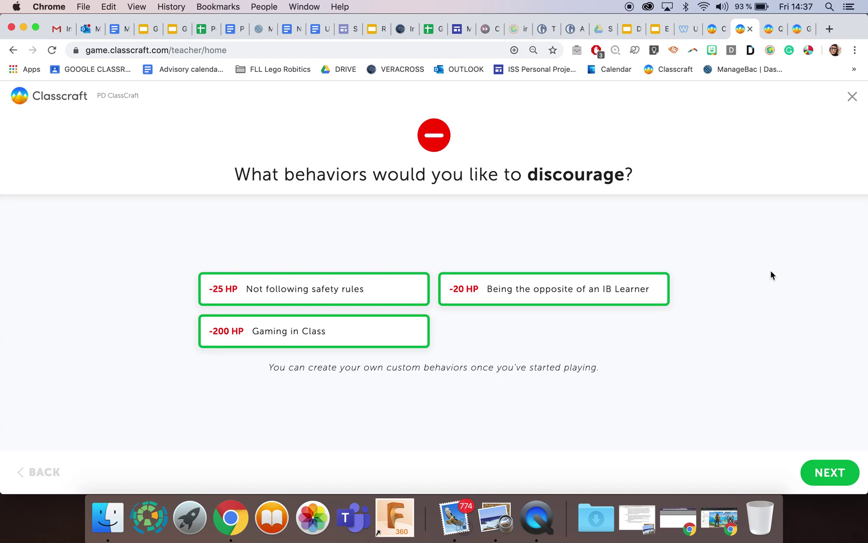
{"action": "left_click", "coordinate": [829, 473]}
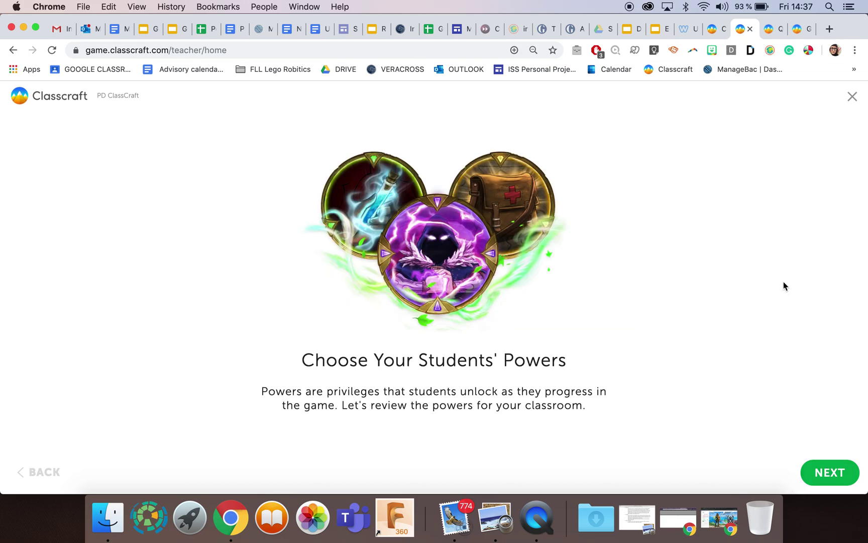
{"action": "left_click", "coordinate": [835, 476]}
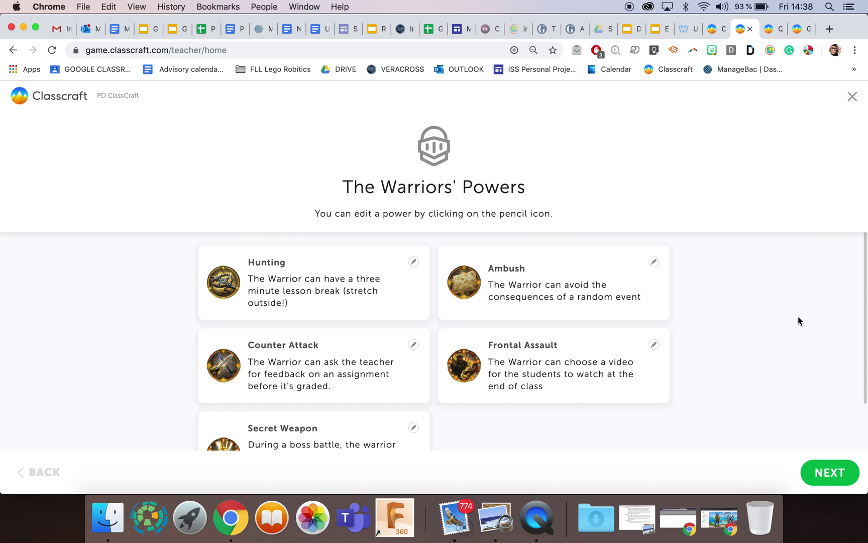
- Review and accept the Warriors', Healers' and Mages' powers and the imported sentences, continuing to the Game Duration settings
{"action": "scroll", "coordinate": [502, 251], "scroll_direction": "down", "scroll_amount": 3}
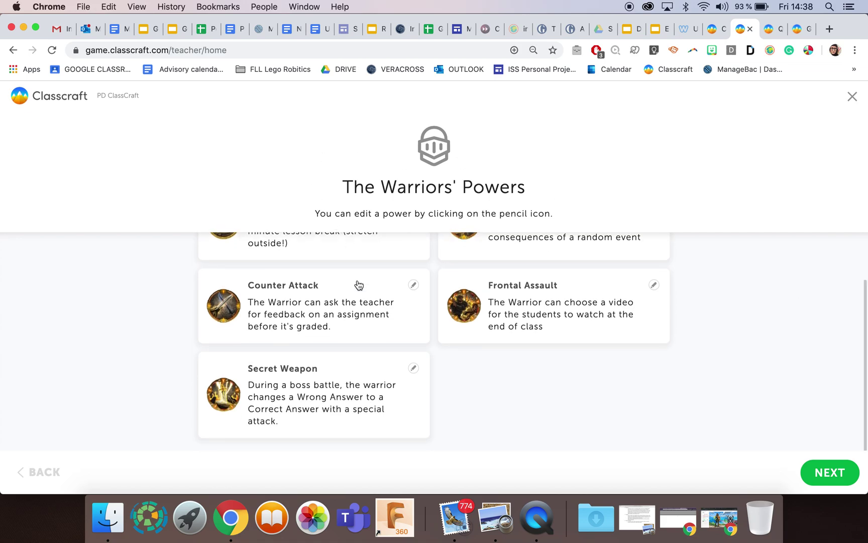
{"action": "scroll", "coordinate": [320, 265], "scroll_direction": "up", "scroll_amount": 3}
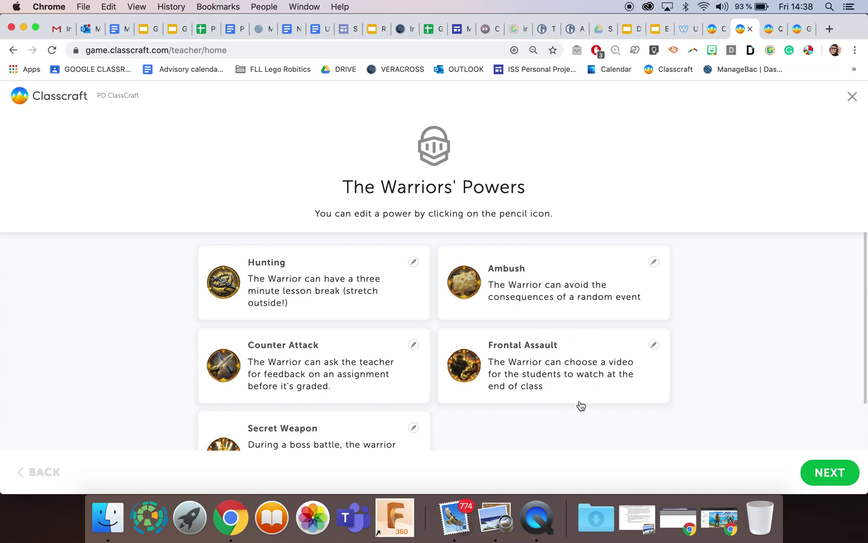
{"action": "scroll", "coordinate": [555, 384], "scroll_direction": "down", "scroll_amount": 2}
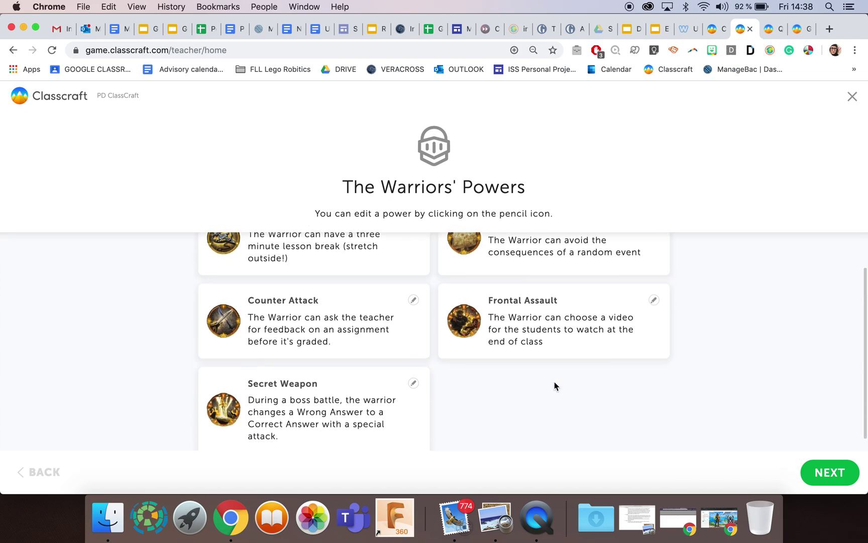
{"action": "left_click", "coordinate": [830, 475]}
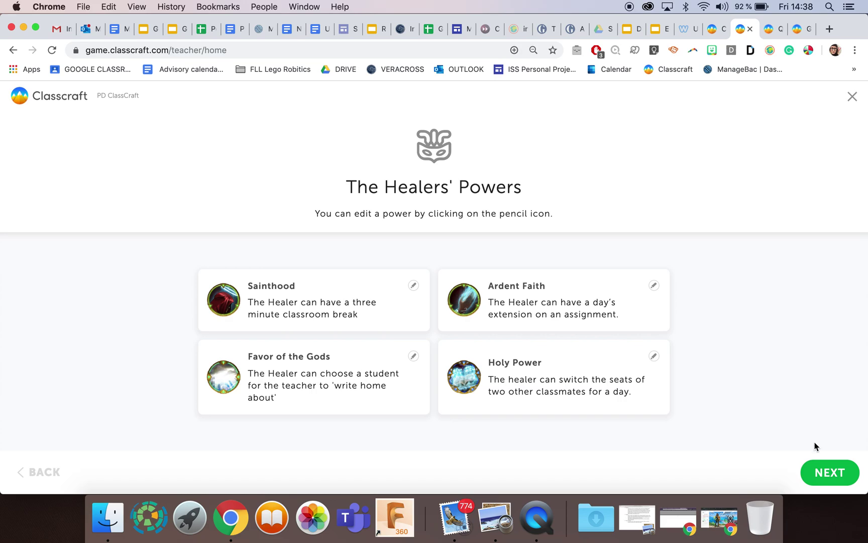
{"action": "left_click", "coordinate": [829, 473]}
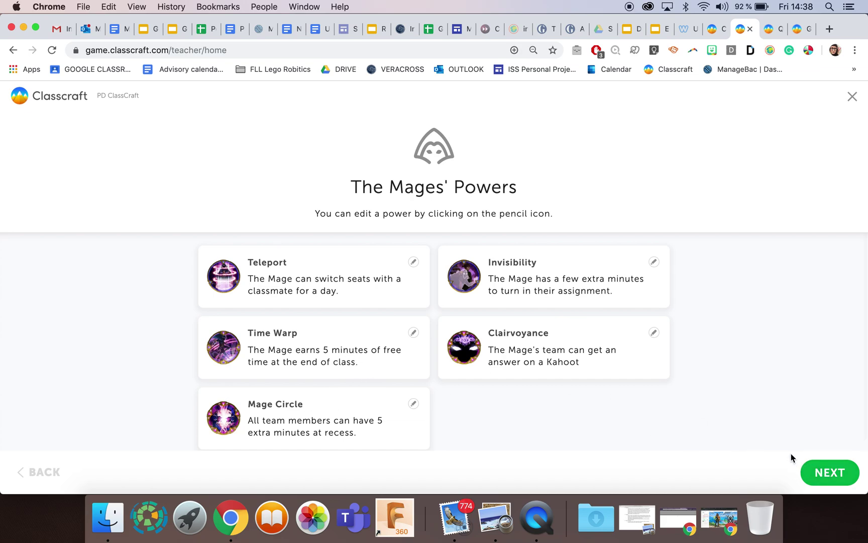
{"action": "left_click", "coordinate": [832, 473]}
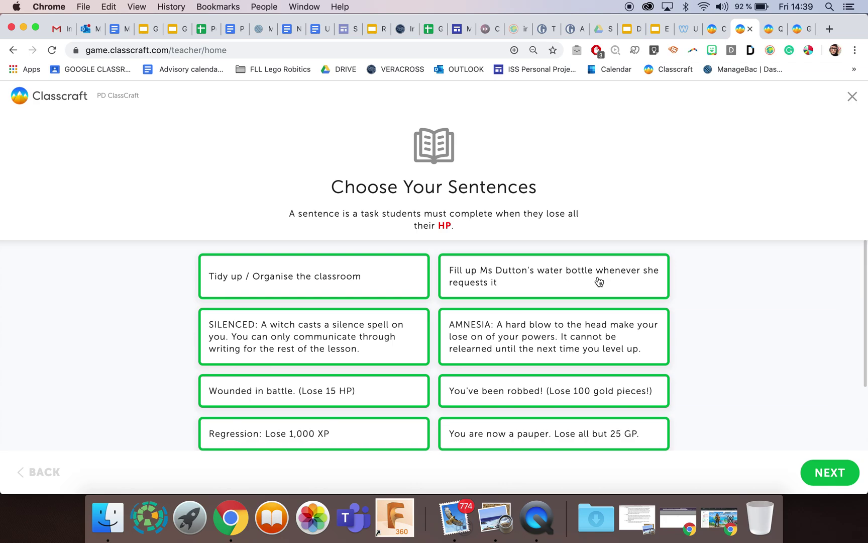
{"action": "left_click", "coordinate": [832, 472]}
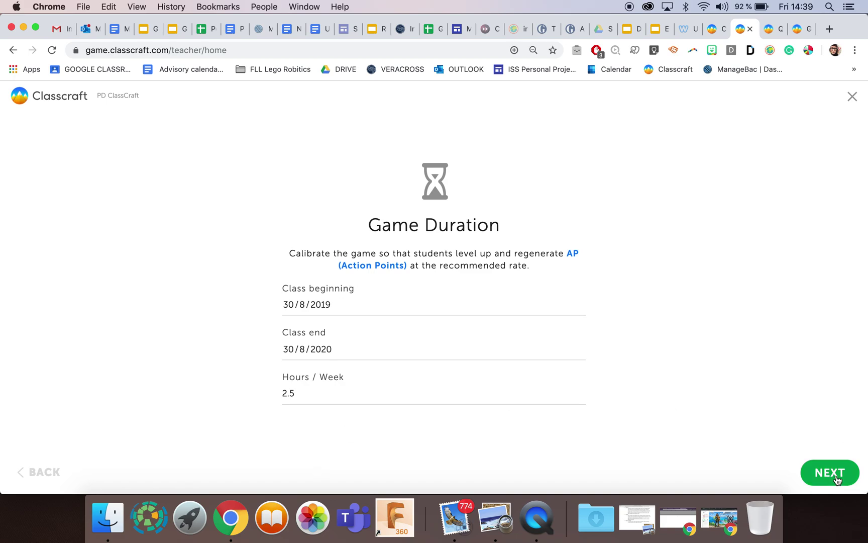
- Close the class setup page and look through the open Classcraft library and marketplace pages
{"action": "left_click", "coordinate": [751, 28]}
{"action": "left_click", "coordinate": [722, 30]}
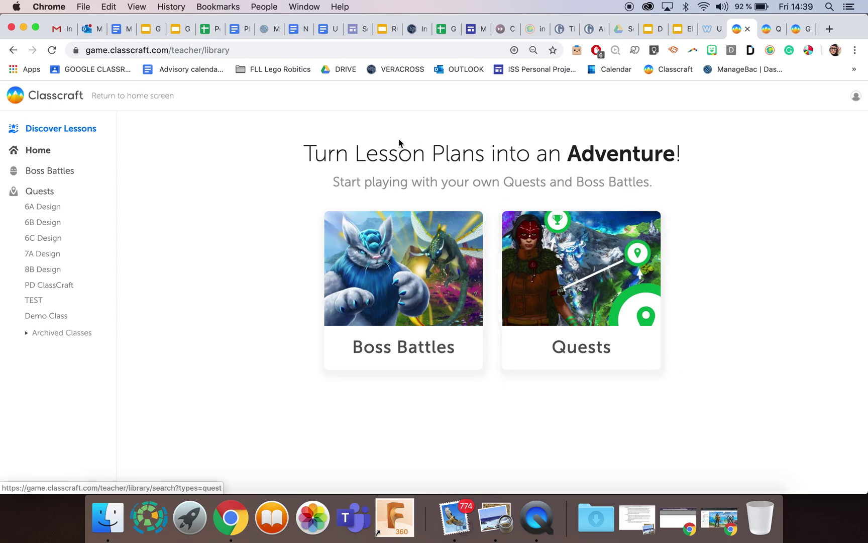
{"action": "left_click", "coordinate": [765, 35]}
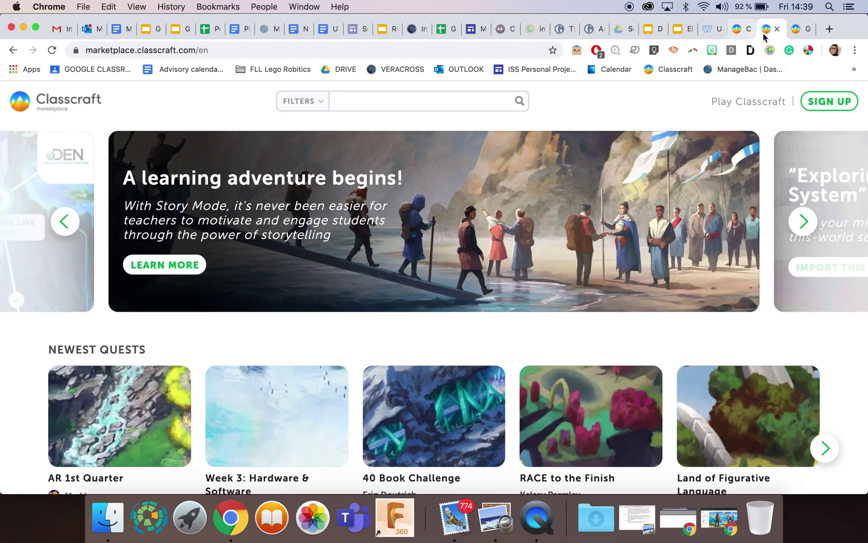
{"action": "left_click", "coordinate": [792, 31]}
- Load classcraft.com in a new browser tab and log in to the teacher home page
{"action": "left_click", "coordinate": [830, 29]}
{"action": "type", "text": "clsas"}
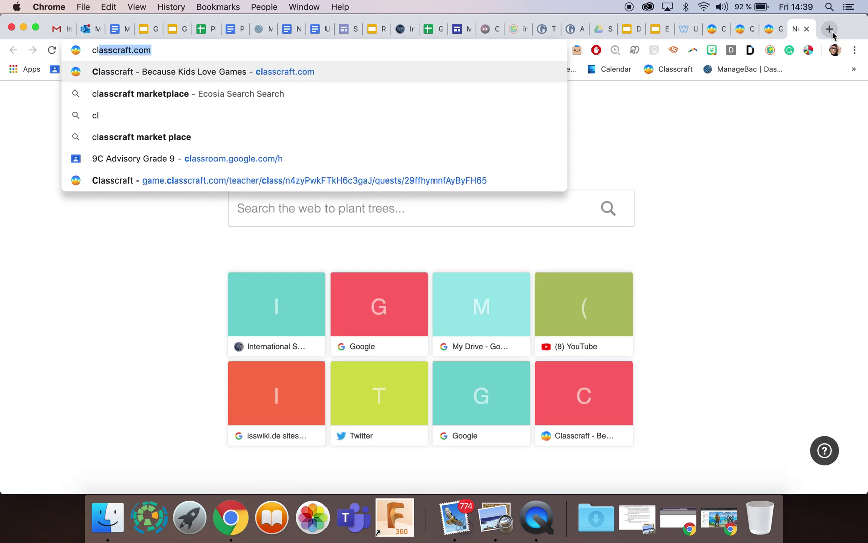
{"action": "key", "text": "BackSpace"}
{"action": "key", "text": "BackSpace"}
{"action": "key", "text": "BackSpace"}
{"action": "type", "text": "as"}
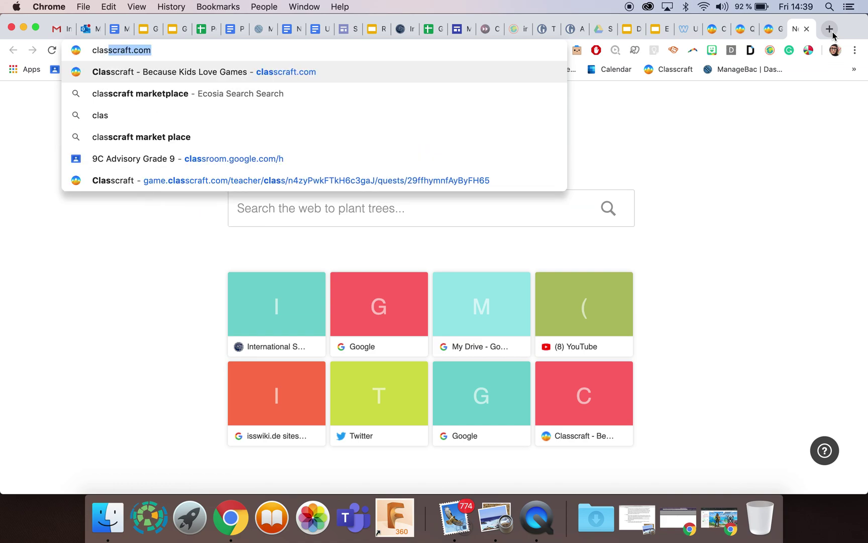
{"action": "key", "text": "Return"}
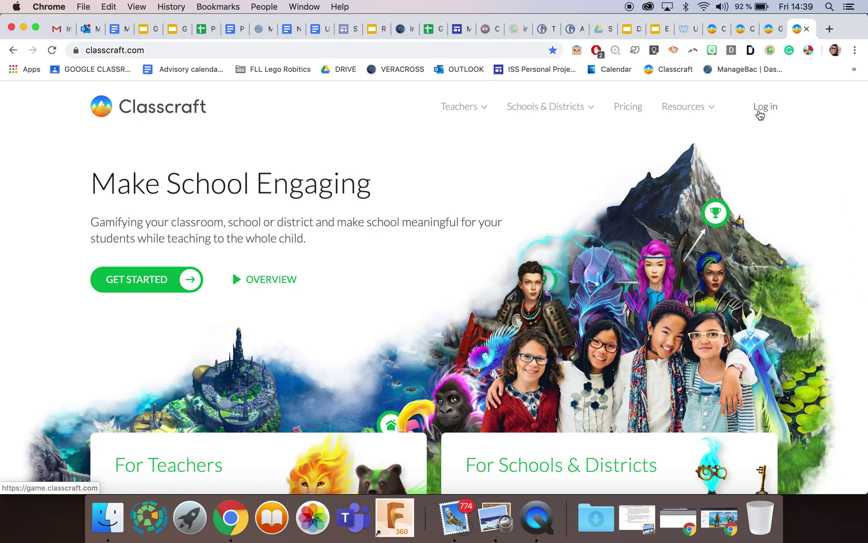
{"action": "left_click", "coordinate": [765, 110]}
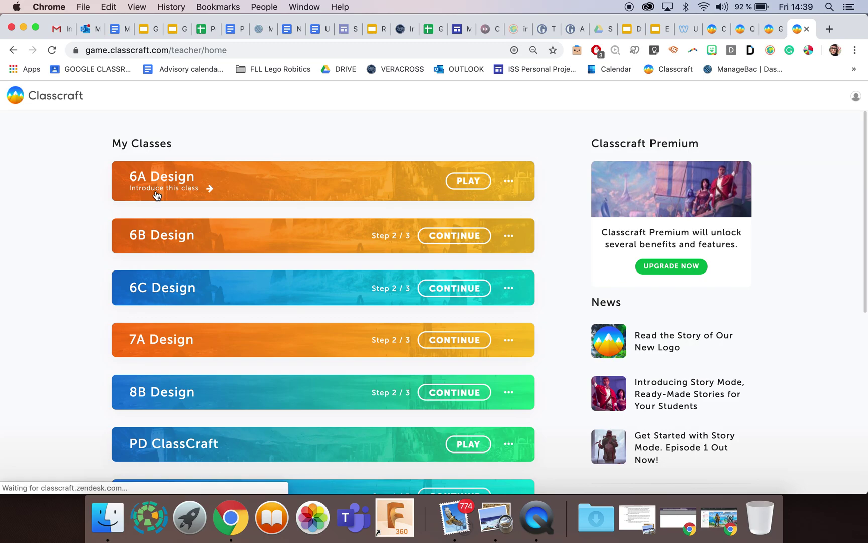
- Open the 6A Design class's team setup to view how students are assigned, and go back
{"action": "left_click", "coordinate": [156, 180]}
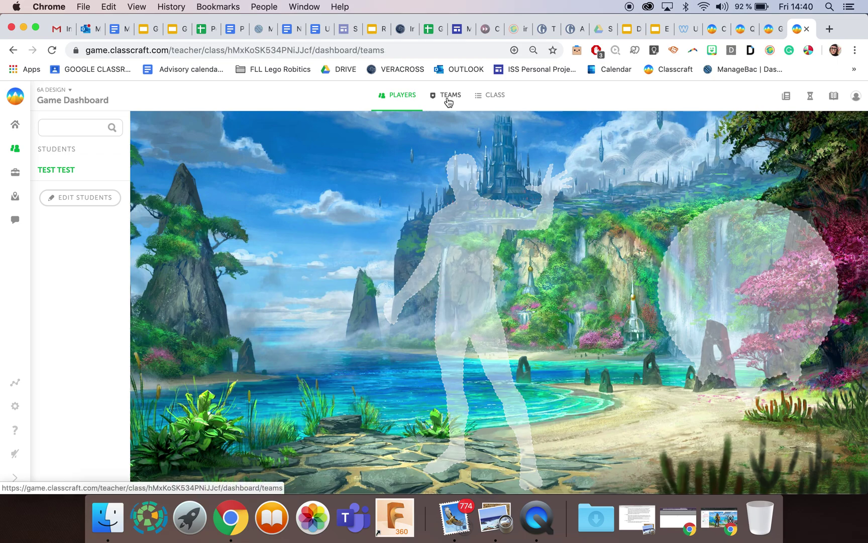
{"action": "left_click", "coordinate": [450, 98]}
{"action": "left_click", "coordinate": [146, 221]}
{"action": "left_click", "coordinate": [290, 159]}
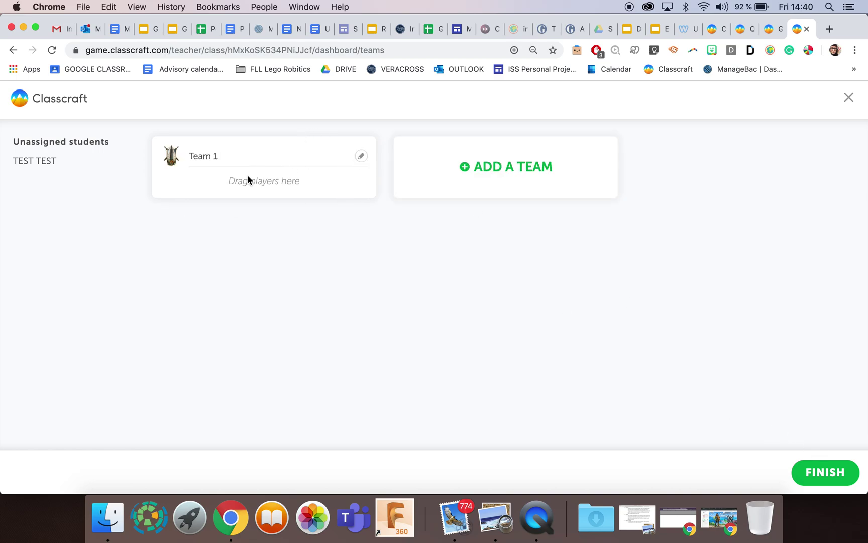
{"action": "left_click", "coordinate": [11, 51]}
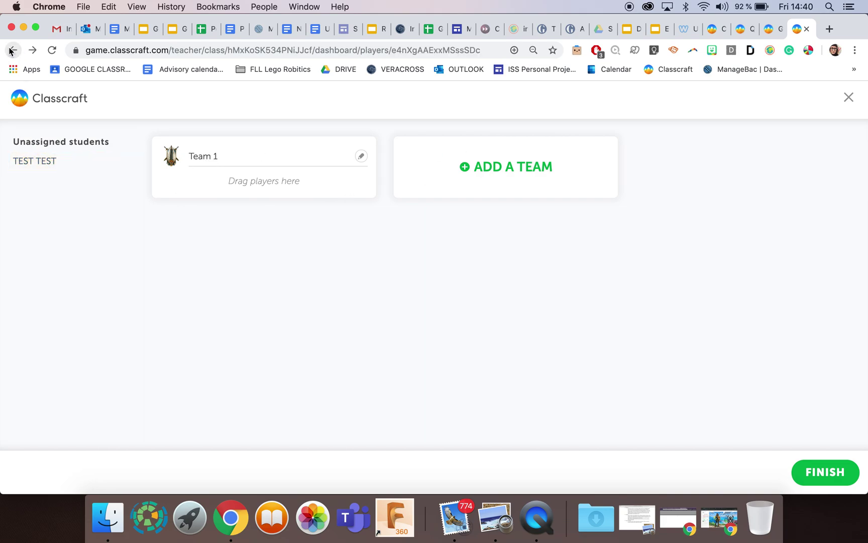
- Close the team setup page, log in again through classcraft.com in a new browser tab, and open the 6A Design class dashboard
{"action": "left_click", "coordinate": [11, 50]}
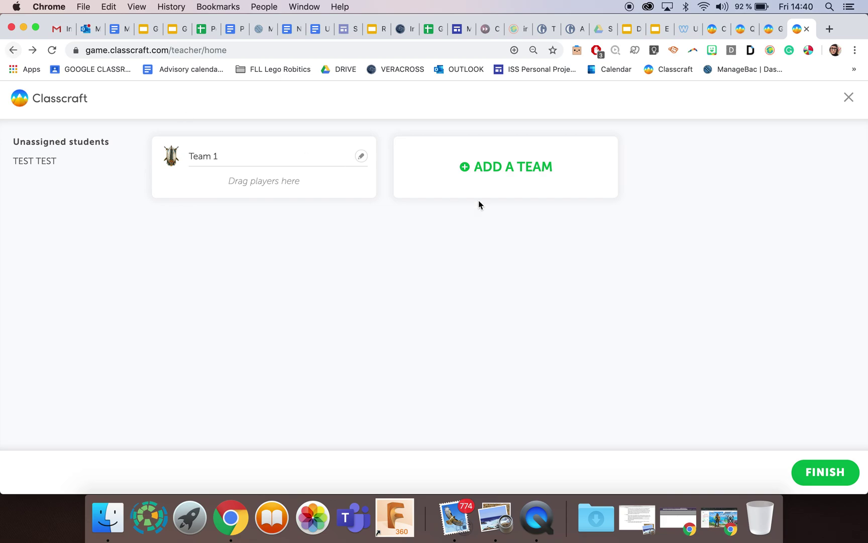
{"action": "left_click", "coordinate": [806, 29]}
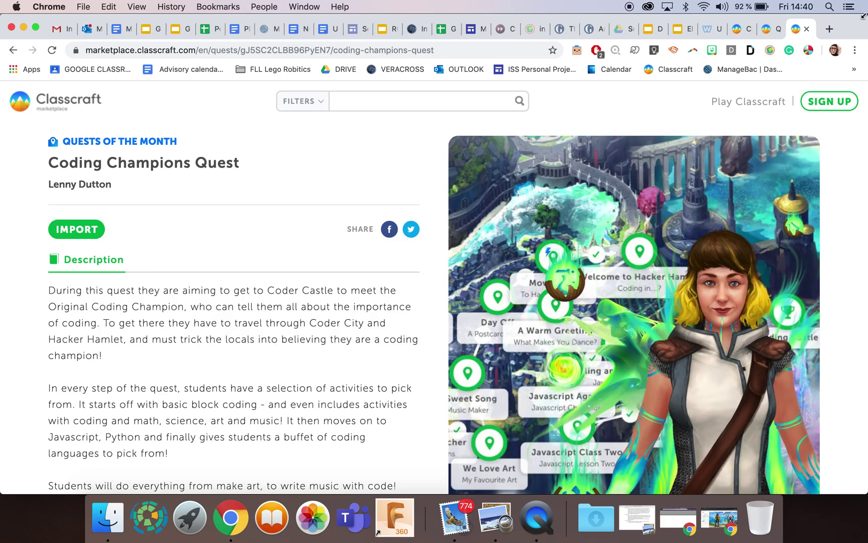
{"action": "left_click", "coordinate": [830, 30]}
{"action": "type", "text": "classcraft.com"}
{"action": "key", "text": "Return"}
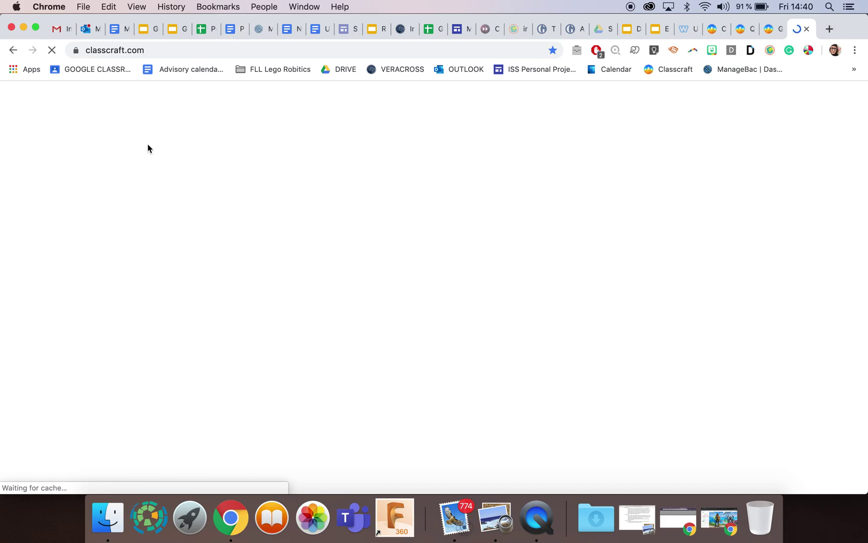
{"action": "left_click", "coordinate": [763, 107]}
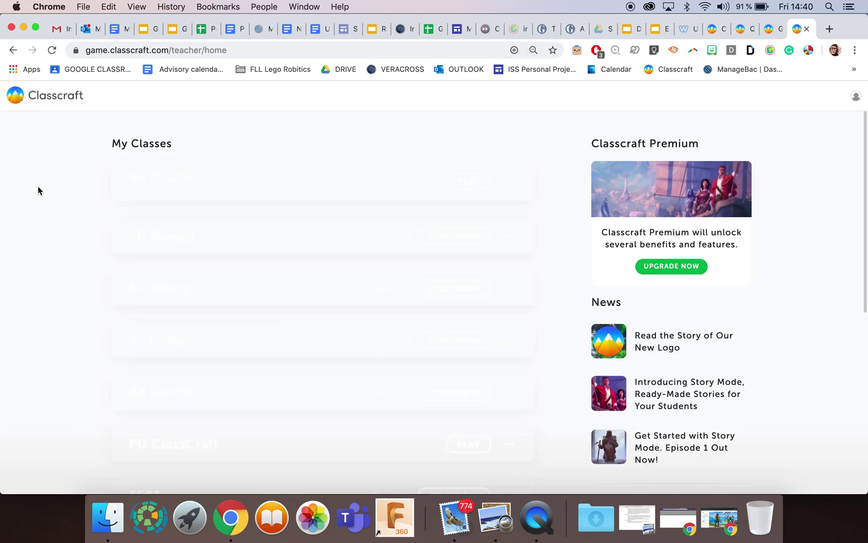
{"action": "left_click", "coordinate": [181, 182]}
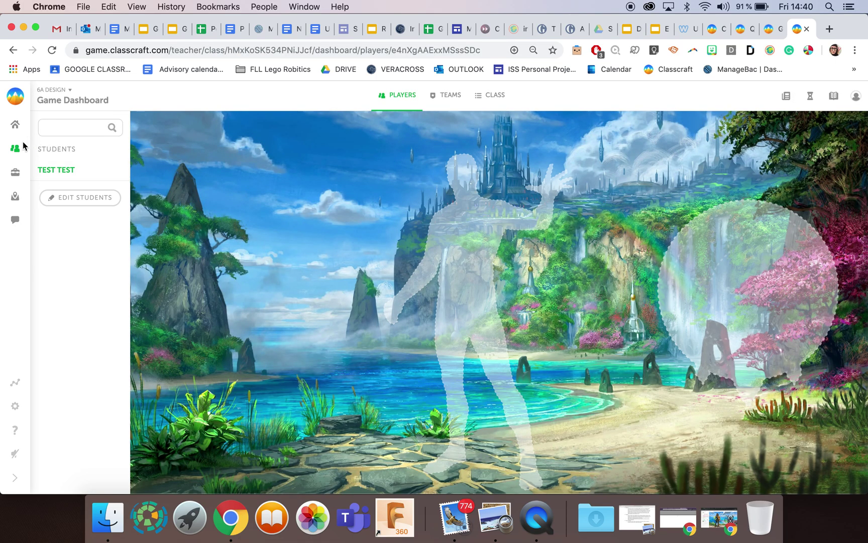
- Draw a random event with The Riders of Vay class tool, and open the Random Events page in the class settings
{"action": "left_click", "coordinate": [15, 172]}
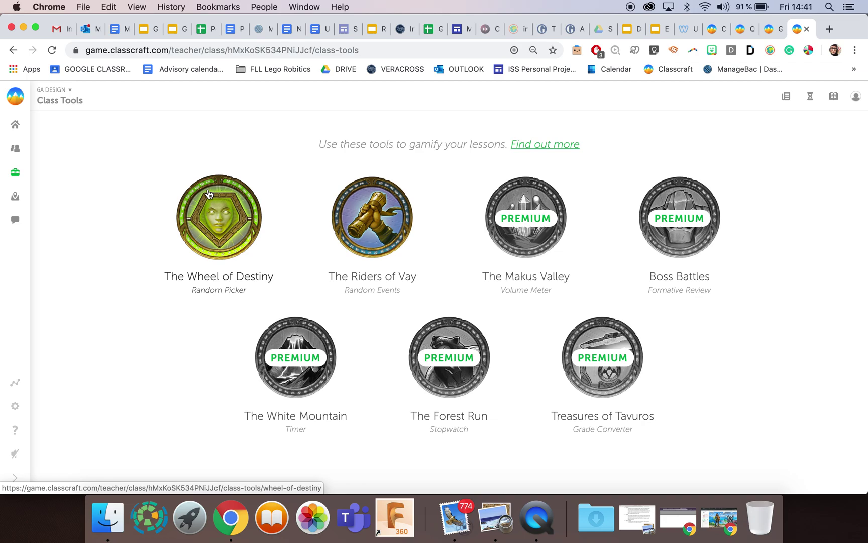
{"action": "left_click", "coordinate": [378, 215]}
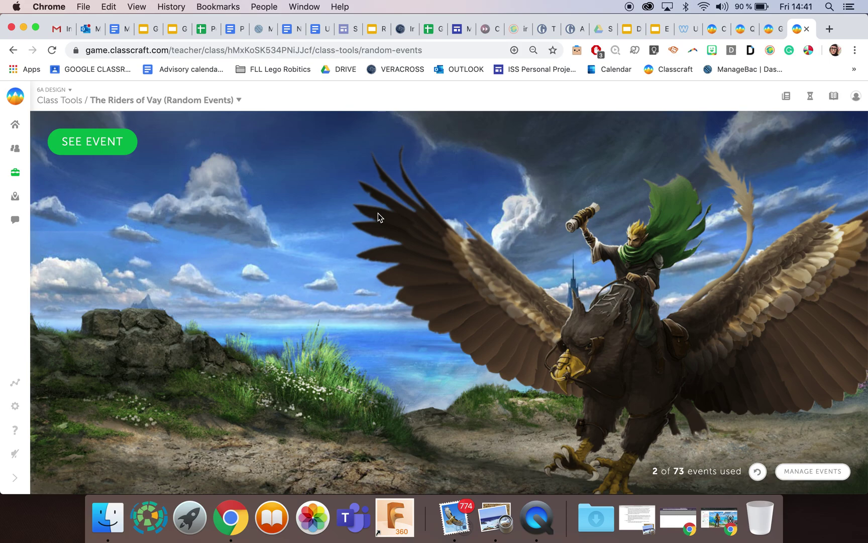
{"action": "left_click", "coordinate": [75, 140]}
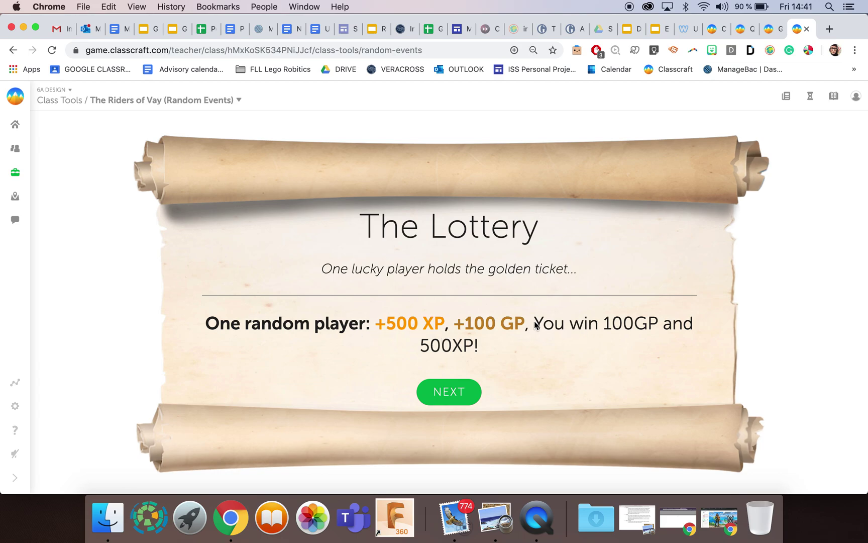
{"action": "left_click", "coordinate": [461, 394]}
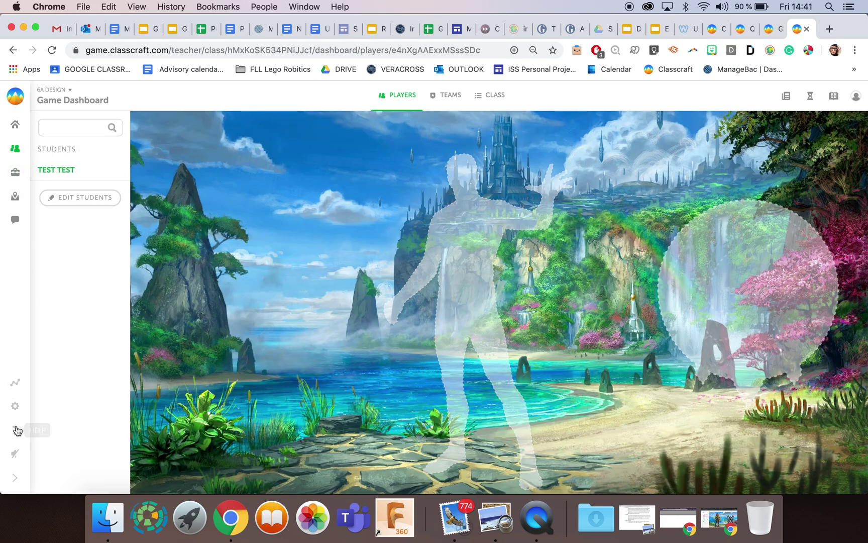
{"action": "left_click", "coordinate": [16, 406]}
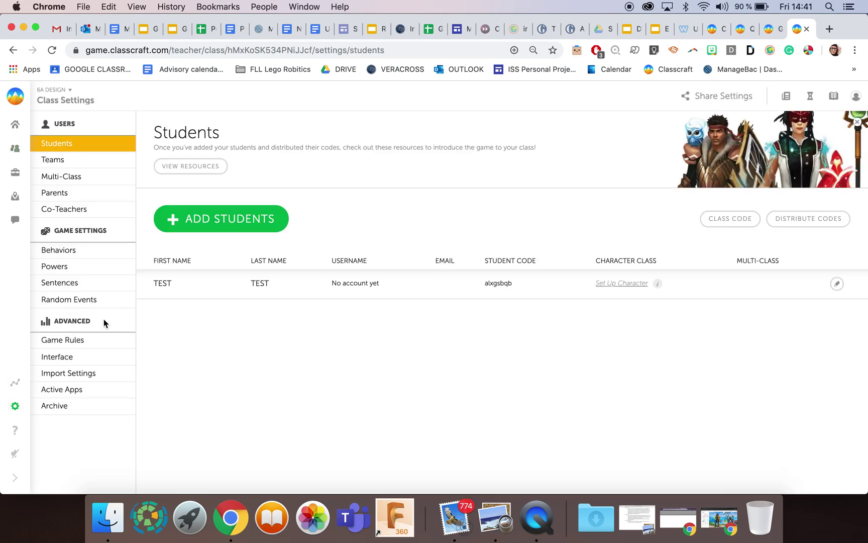
{"action": "left_click", "coordinate": [83, 299]}
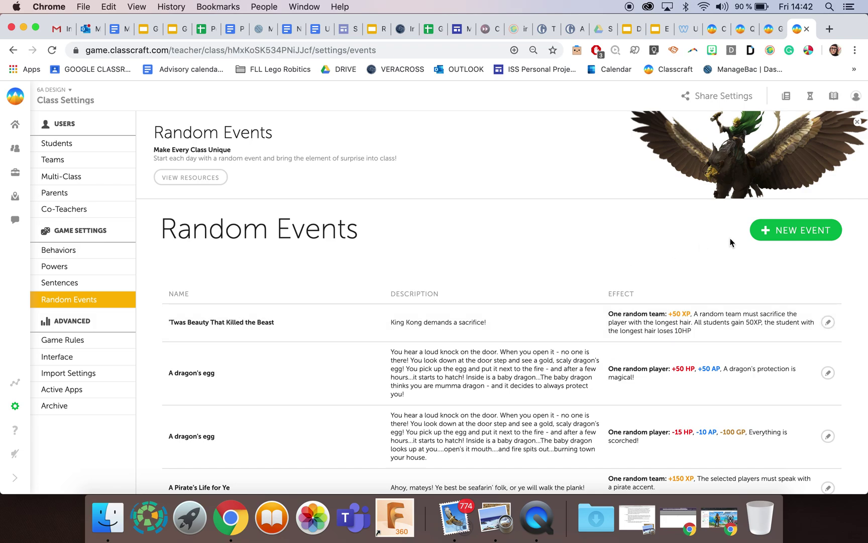
- Start a new random event named "The Fan"
{"action": "left_click", "coordinate": [798, 233]}
{"action": "left_click", "coordinate": [208, 209]}
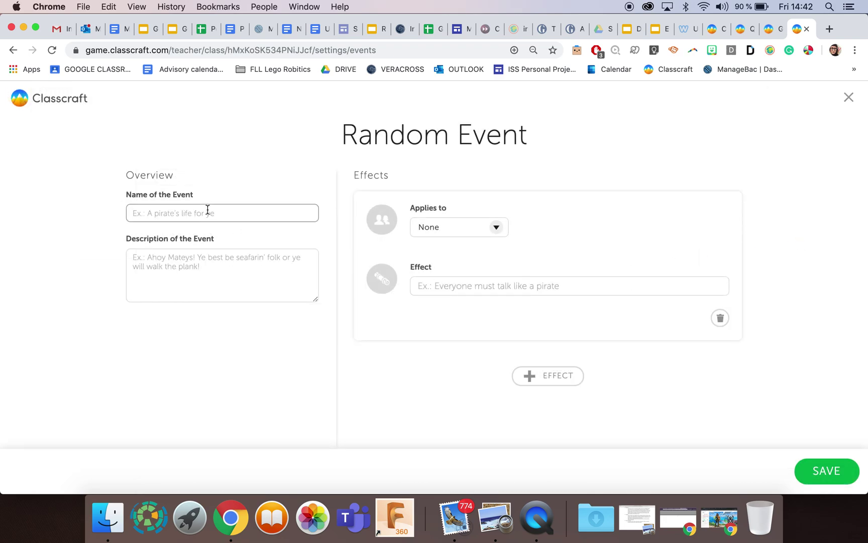
{"action": "type", "text": "The Fan"}
- Describe the event as "You are the only person with a fan....The rest of group is melting in the heat..."
{"action": "left_click", "coordinate": [217, 271]}
{"action": "type", "text": "You are the only"}
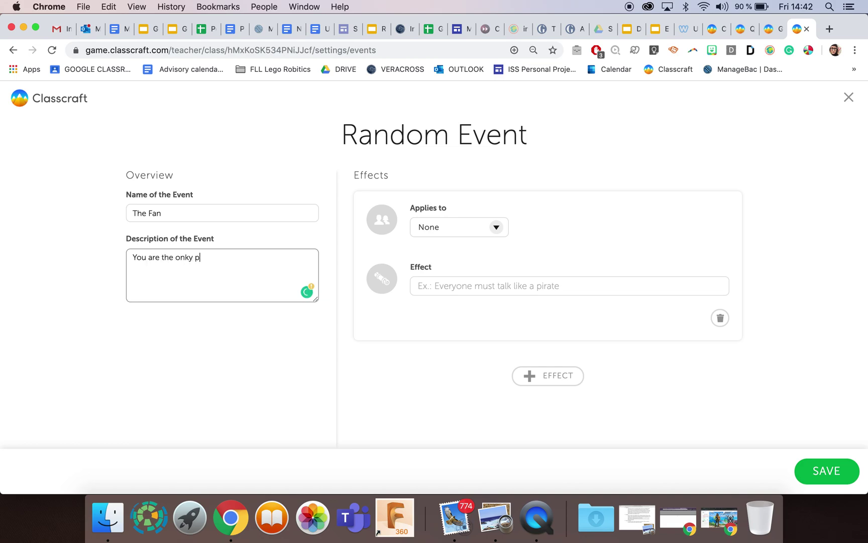
{"action": "type", "text": " person with a fan....The rest o"}
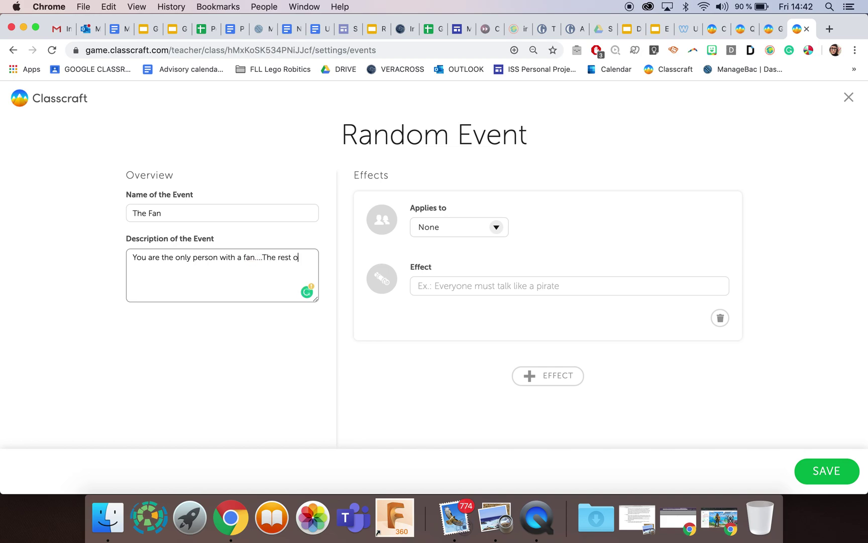
{"action": "type", "text": "f group is s"}
{"action": "type", "text": "weating"}
{"action": "key", "text": "BackSpace"}
{"action": "key", "text": "BackSpace"}
{"action": "key", "text": "BackSpace"}
{"action": "key", "text": "BackSpace"}
{"action": "key", "text": "BackSpace"}
{"action": "key", "text": "BackSpace"}
{"action": "key", "text": "BackSpace"}
{"action": "key", "text": "BackSpace"}
{"action": "type", "text": "melting in the heat... "}
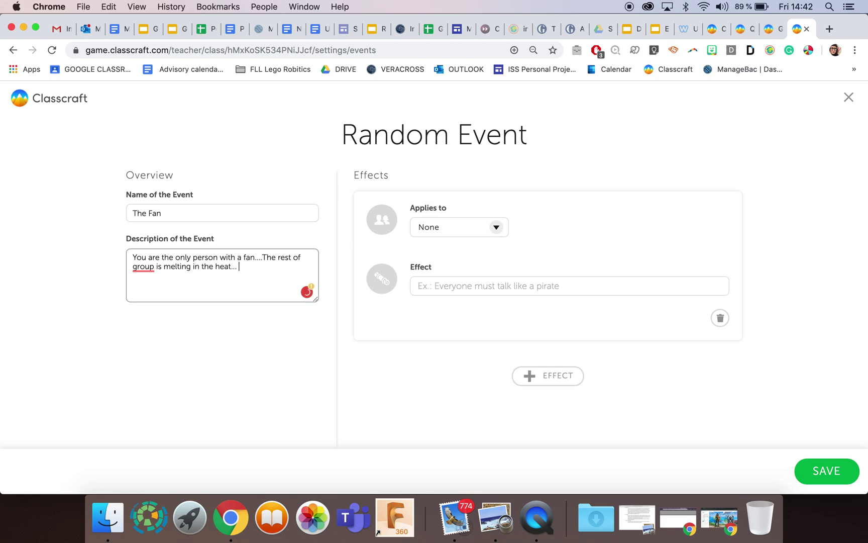
{"action": "type", "text": "you"}
{"action": "key", "text": "BackSpace"}
{"action": "key", "text": "BackSpace"}
{"action": "key", "text": "BackSpace"}
{"action": "key", "text": "BackSpace"}
- Apply the event's effect to one random healer
{"action": "left_click", "coordinate": [435, 230]}
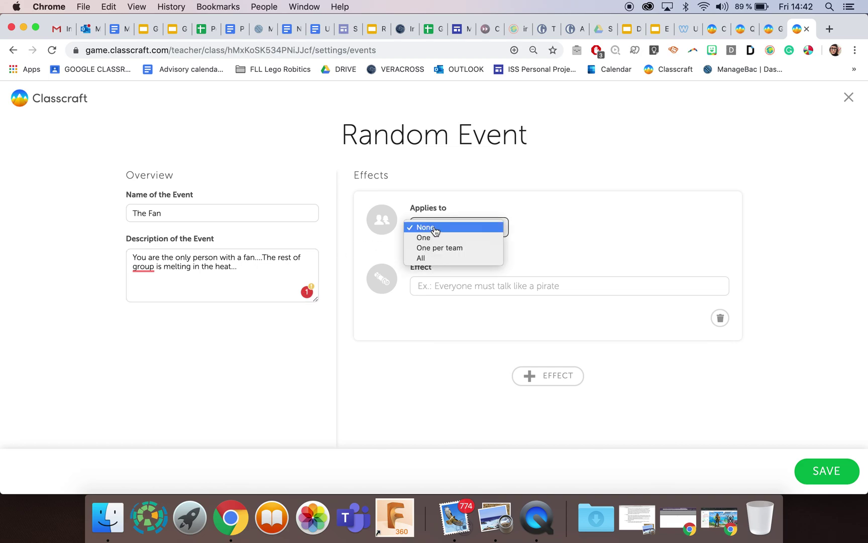
{"action": "left_click", "coordinate": [435, 237]}
{"action": "left_click", "coordinate": [543, 231]}
{"action": "left_click", "coordinate": [541, 229]}
{"action": "left_click", "coordinate": [537, 227]}
{"action": "left_click", "coordinate": [538, 268]}
- Enter "You get extra health" as the event's effect with +10 HP
{"action": "left_click", "coordinate": [467, 285]}
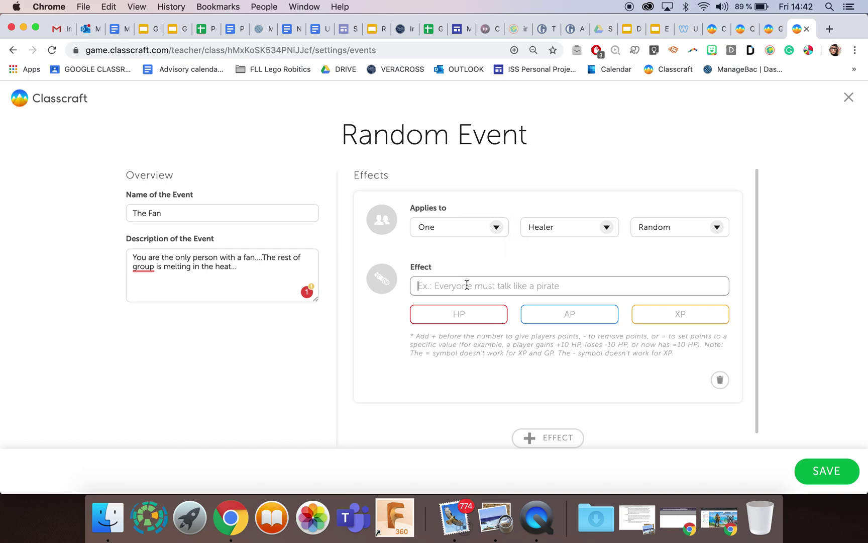
{"action": "type", "text": "You get "}
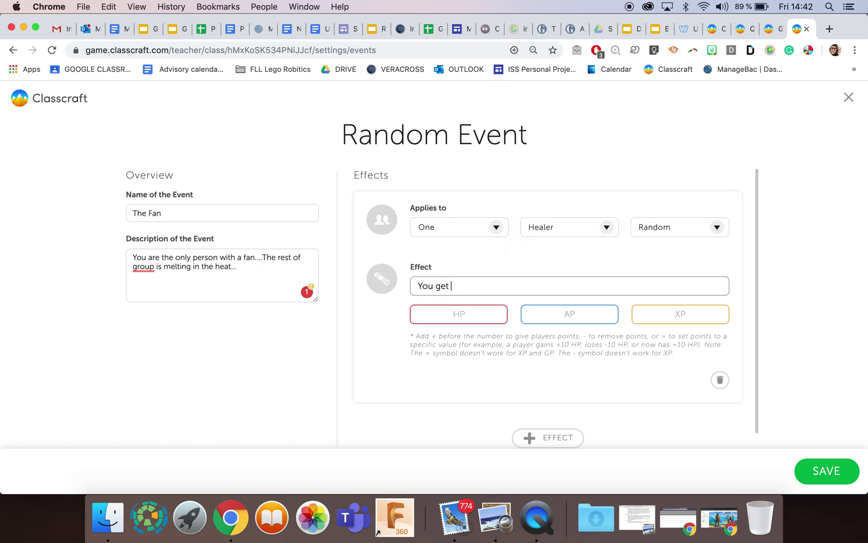
{"action": "type", "text": "extra health"}
{"action": "left_click", "coordinate": [493, 321]}
{"action": "type", "text": "+10"}
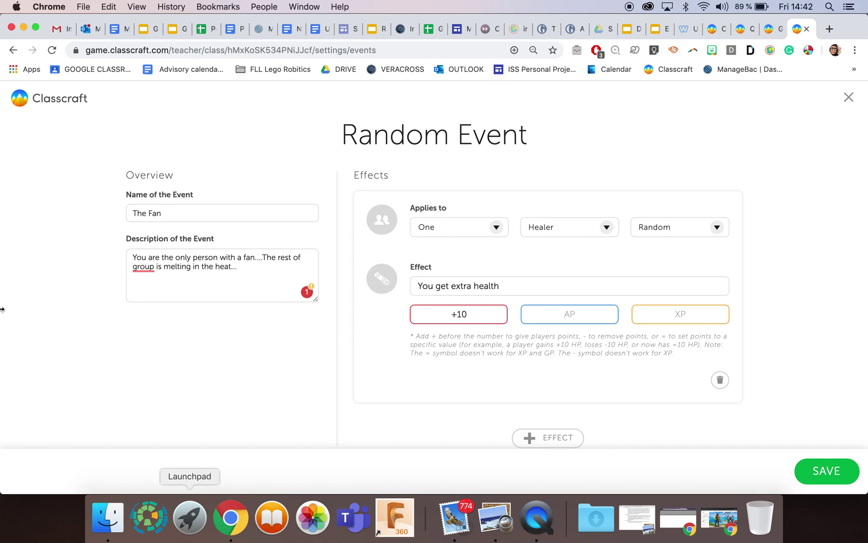
- Review the target choices, pick the healer with the least HP, and close the event form without saving
{"action": "left_click", "coordinate": [477, 227]}
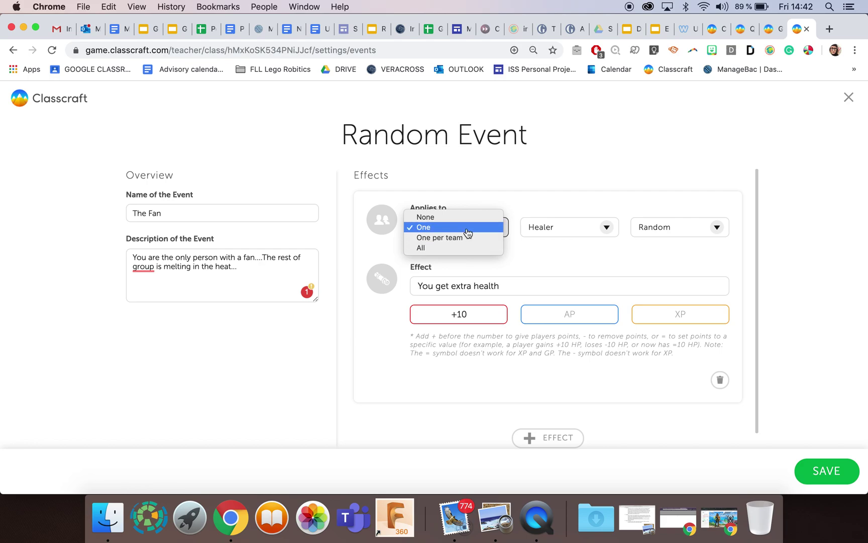
{"action": "left_click", "coordinate": [465, 229]}
{"action": "left_click", "coordinate": [534, 227]}
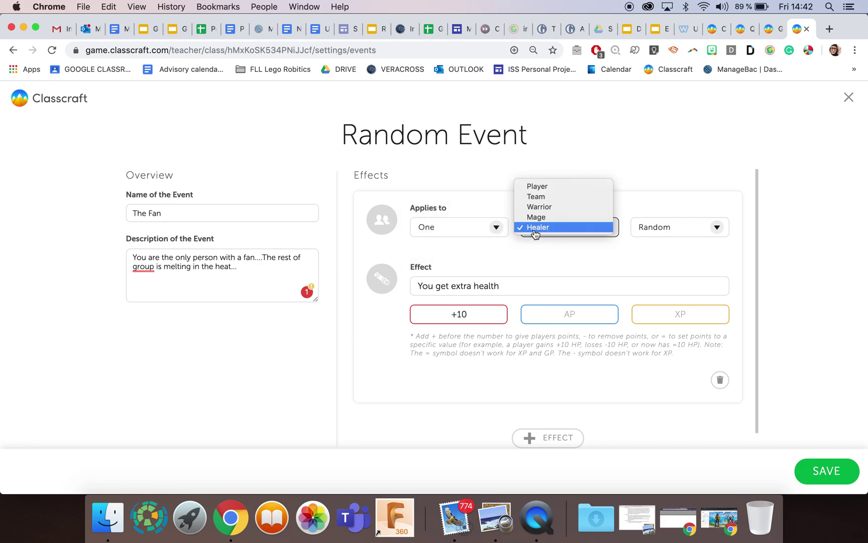
{"action": "left_click", "coordinate": [673, 231]}
{"action": "left_click", "coordinate": [674, 230]}
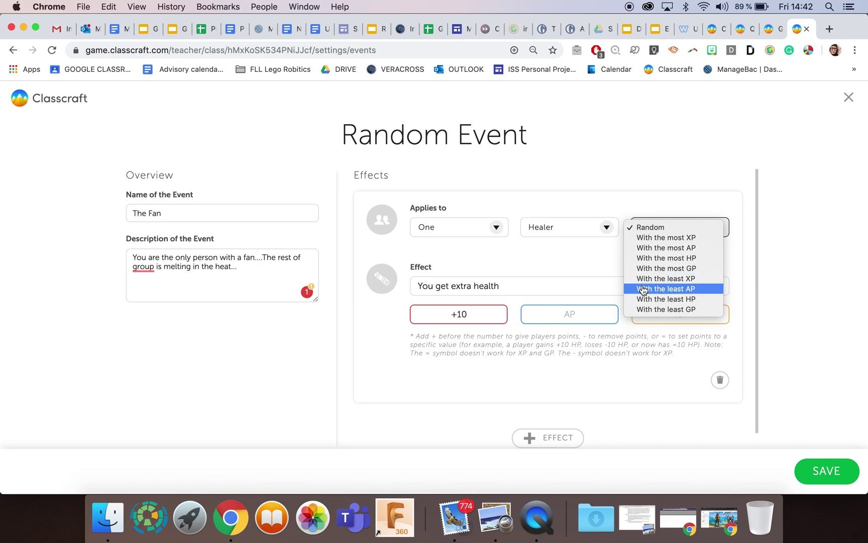
{"action": "left_click", "coordinate": [658, 299]}
{"action": "left_click", "coordinate": [849, 97]}
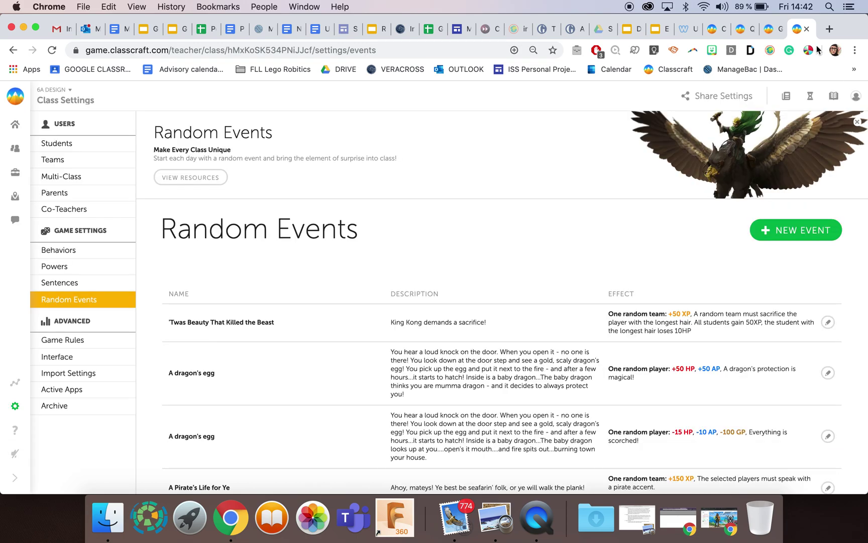
- Look through the list of existing random events with their descriptions and effects, and return to its beginning
{"action": "scroll", "coordinate": [584, 279], "scroll_direction": "down", "scroll_amount": 5}
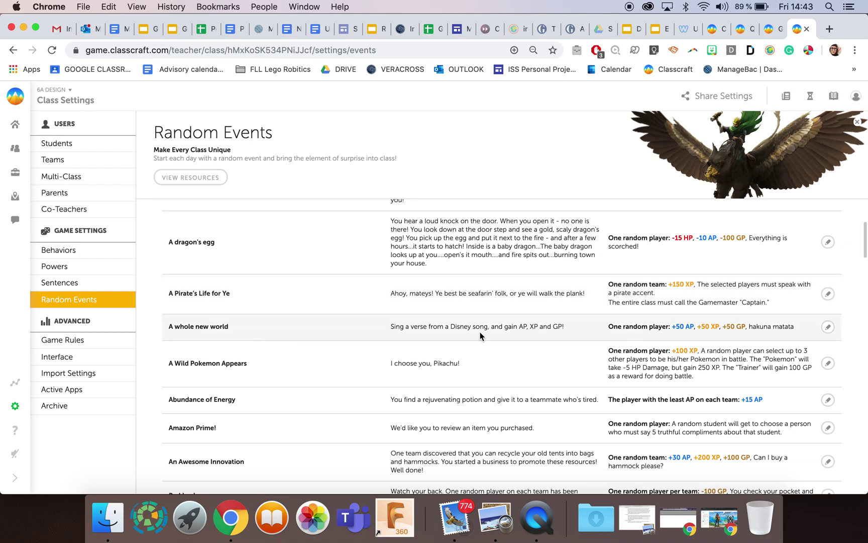
{"action": "scroll", "coordinate": [480, 333], "scroll_direction": "down", "scroll_amount": 3}
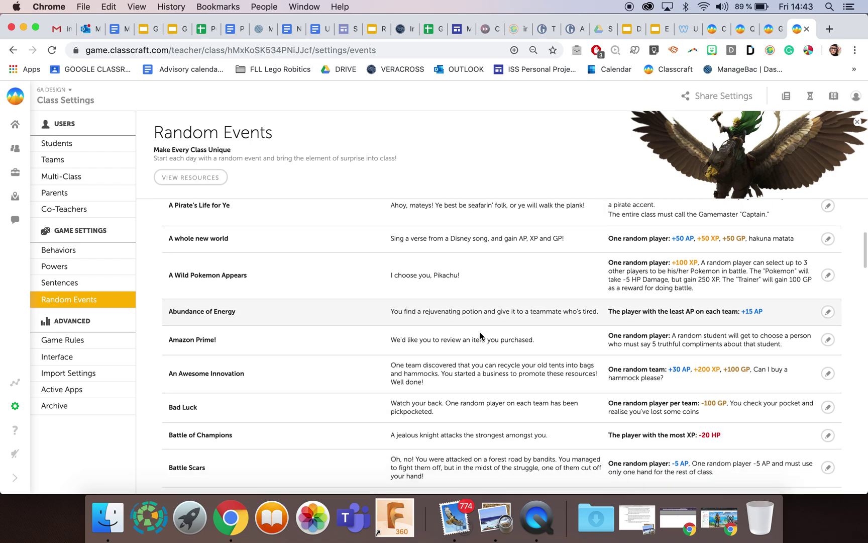
{"action": "scroll", "coordinate": [490, 280], "scroll_direction": "down", "scroll_amount": 10}
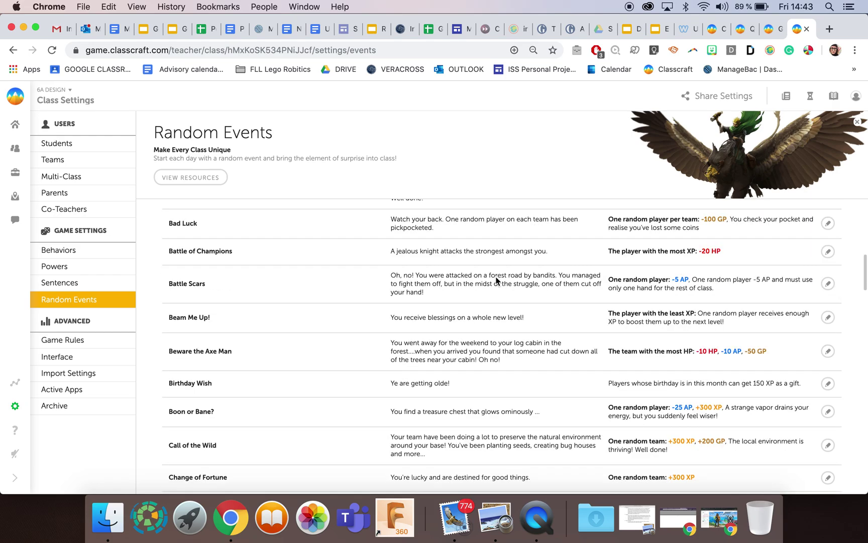
{"action": "scroll", "coordinate": [497, 280], "scroll_direction": "down", "scroll_amount": 15}
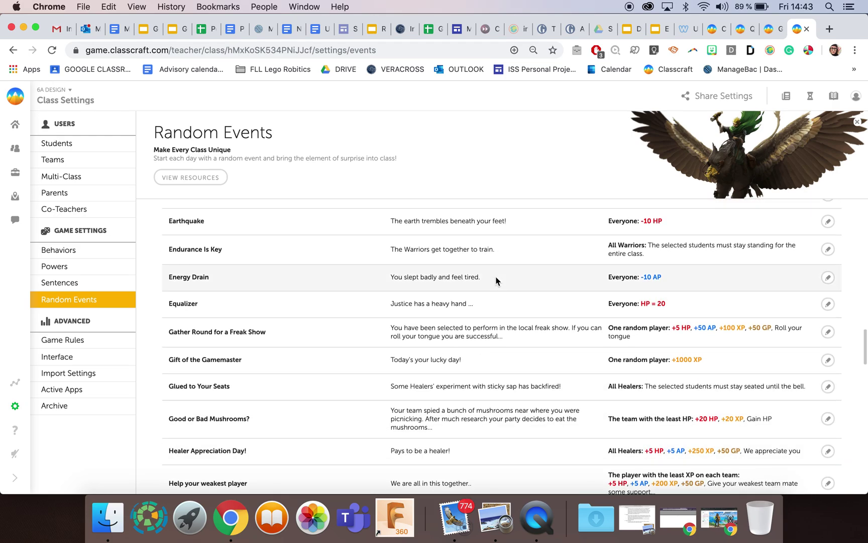
{"action": "scroll", "coordinate": [496, 280], "scroll_direction": "down", "scroll_amount": 10}
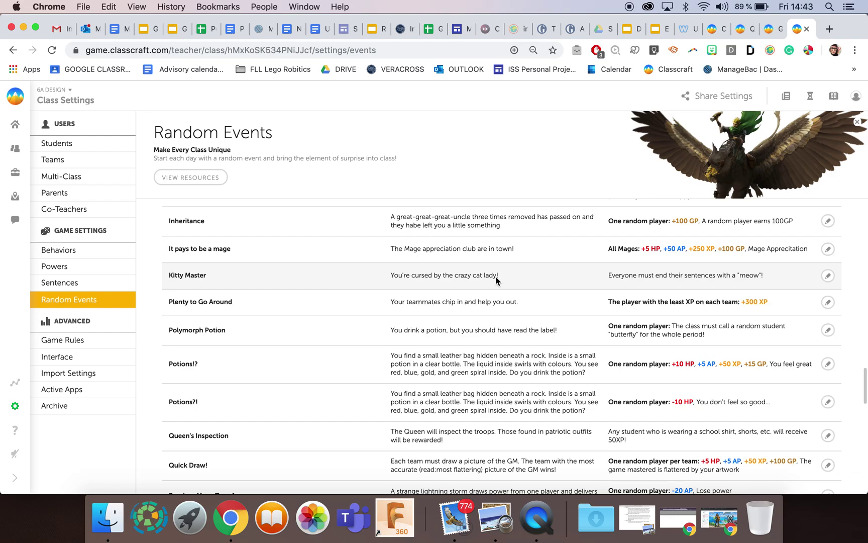
{"action": "scroll", "coordinate": [497, 281], "scroll_direction": "down", "scroll_amount": 10}
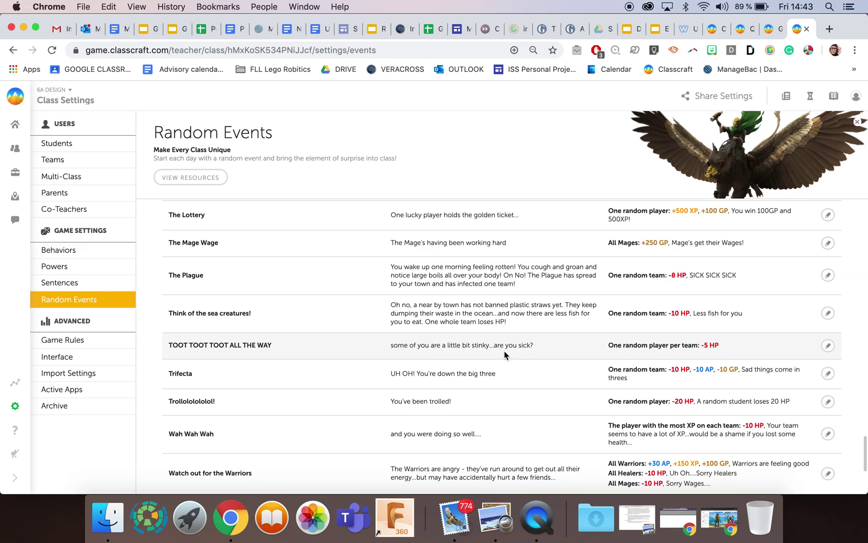
{"action": "scroll", "coordinate": [505, 354], "scroll_direction": "up", "scroll_amount": 20}
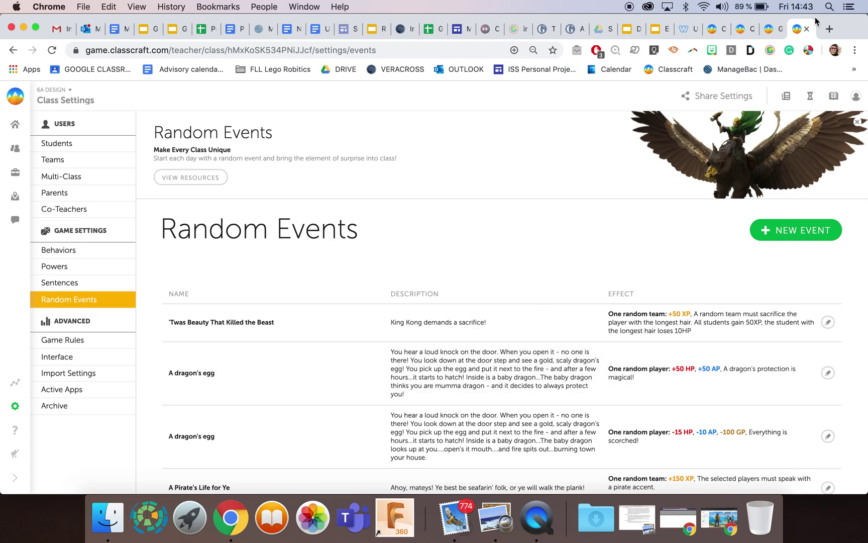
- Close the random events page and check the other open Classcraft pages, ending on the lesson library
{"action": "left_click", "coordinate": [810, 29]}
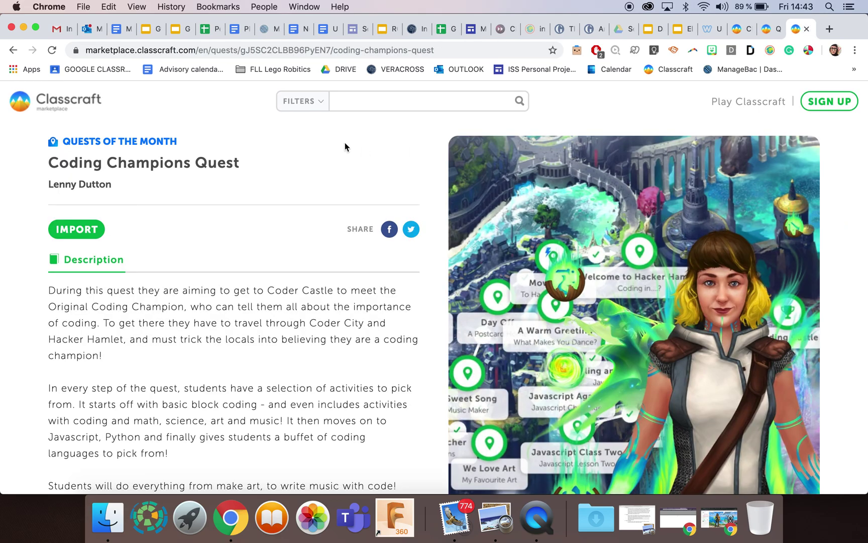
{"action": "left_click", "coordinate": [766, 29]}
{"action": "left_click", "coordinate": [737, 30]}
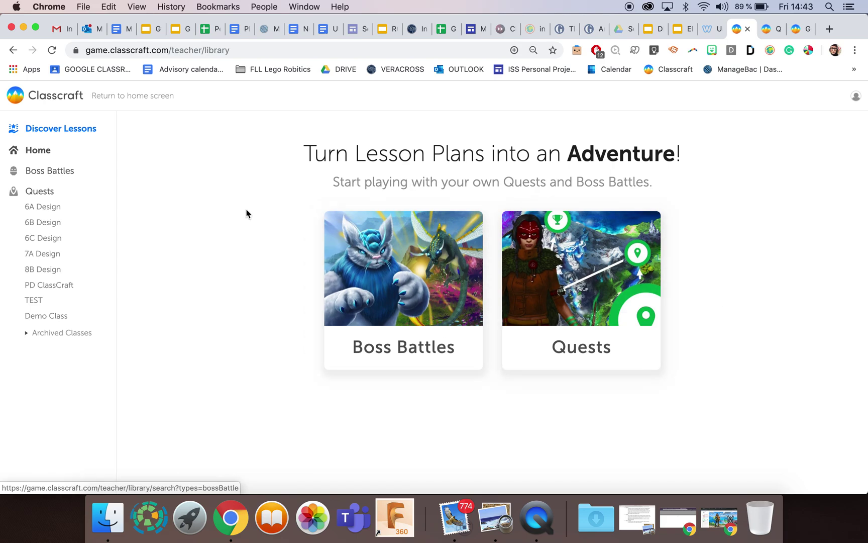
- Load classcraft.com in a new browser tab, log in, and return to the 6A Design game dashboard
{"action": "left_click", "coordinate": [829, 29]}
{"action": "type", "text": "cla"}
{"action": "key", "text": "Return"}
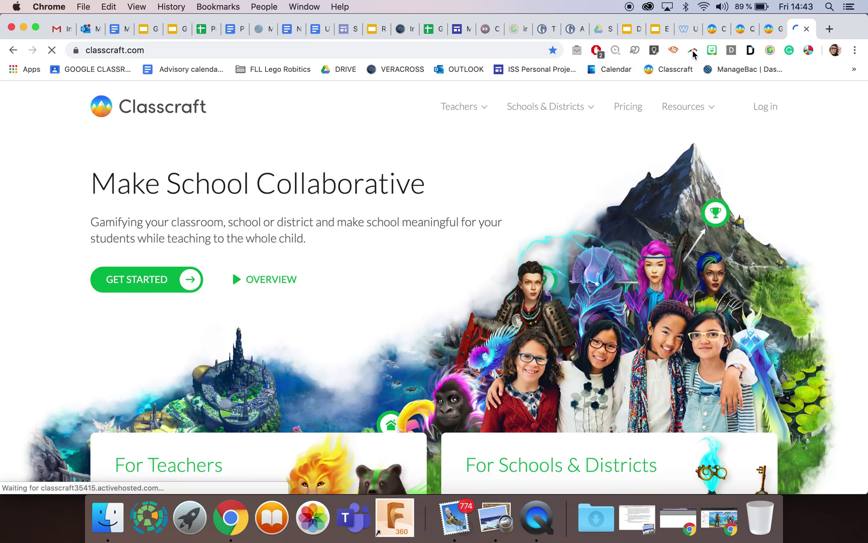
{"action": "left_click", "coordinate": [756, 108]}
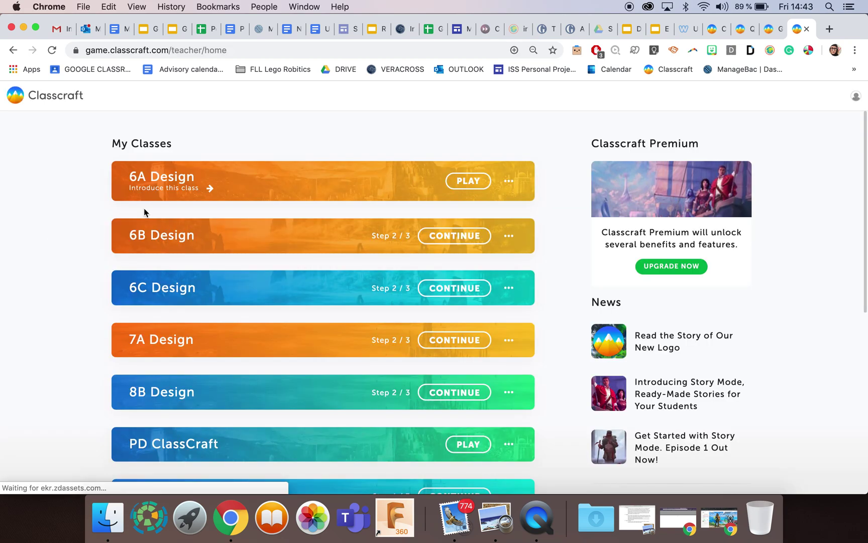
{"action": "left_click", "coordinate": [180, 180]}
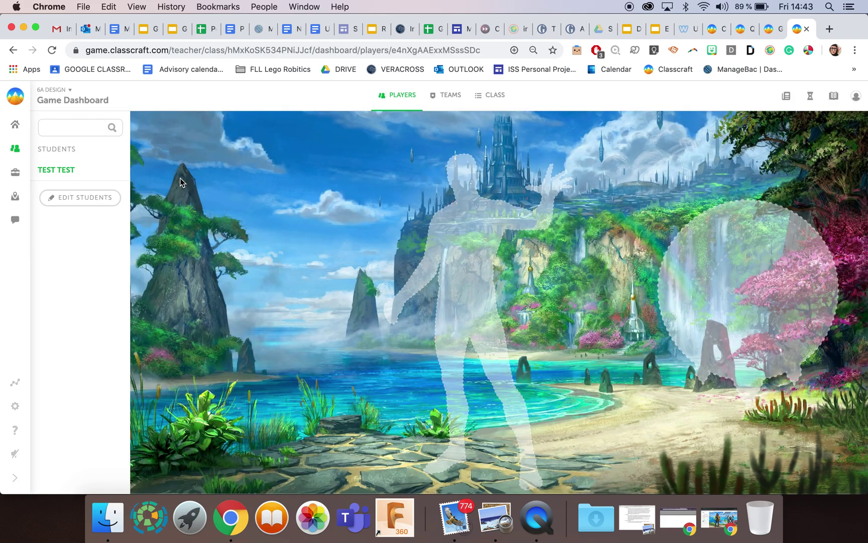
- Show 6A Design's class tools and open the MYP Design Command Terms boss battle from the lesson library
{"action": "left_click", "coordinate": [16, 173]}
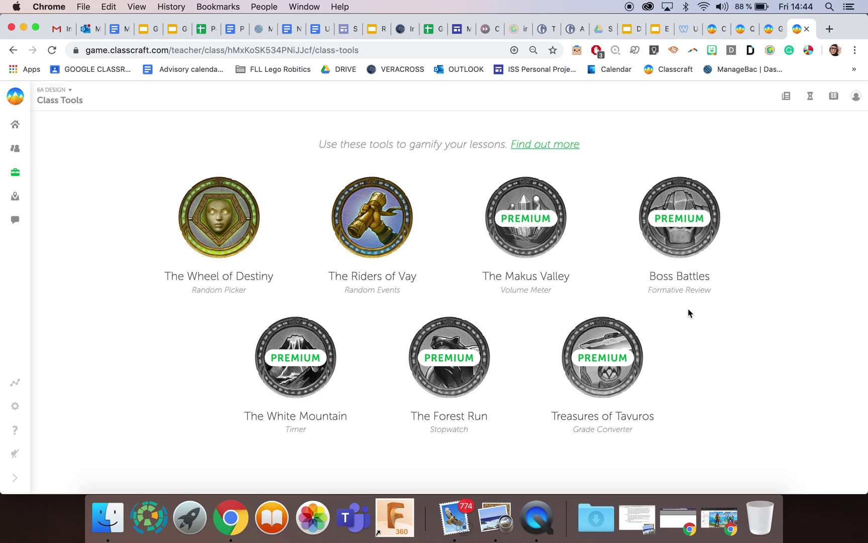
{"action": "left_click", "coordinate": [713, 29]}
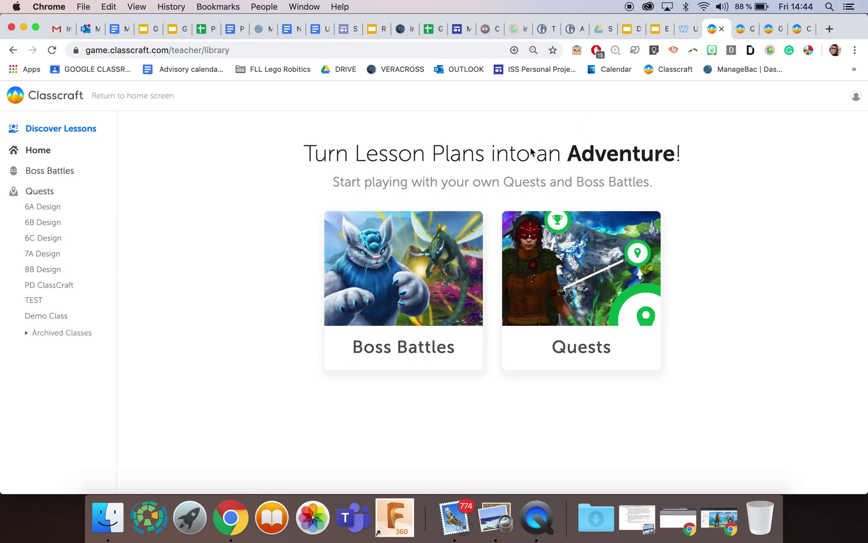
{"action": "left_click", "coordinate": [402, 351]}
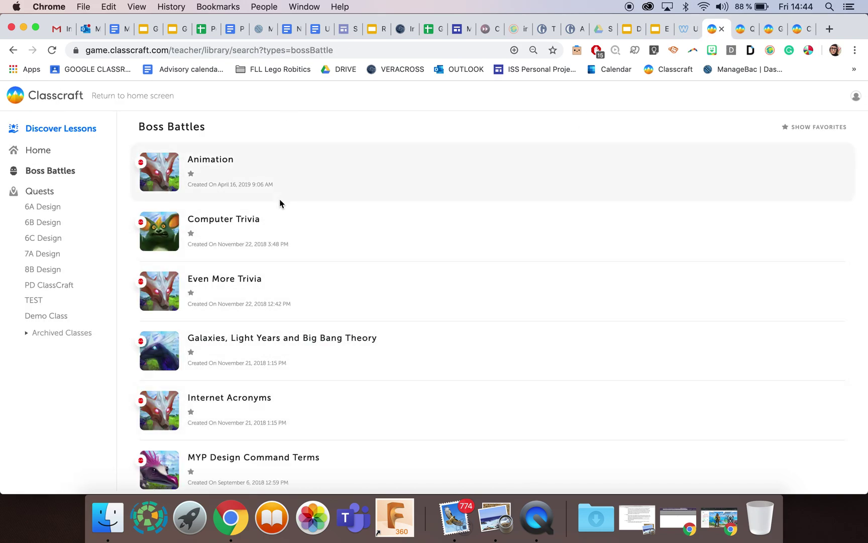
{"action": "scroll", "coordinate": [313, 252], "scroll_direction": "down", "scroll_amount": 4}
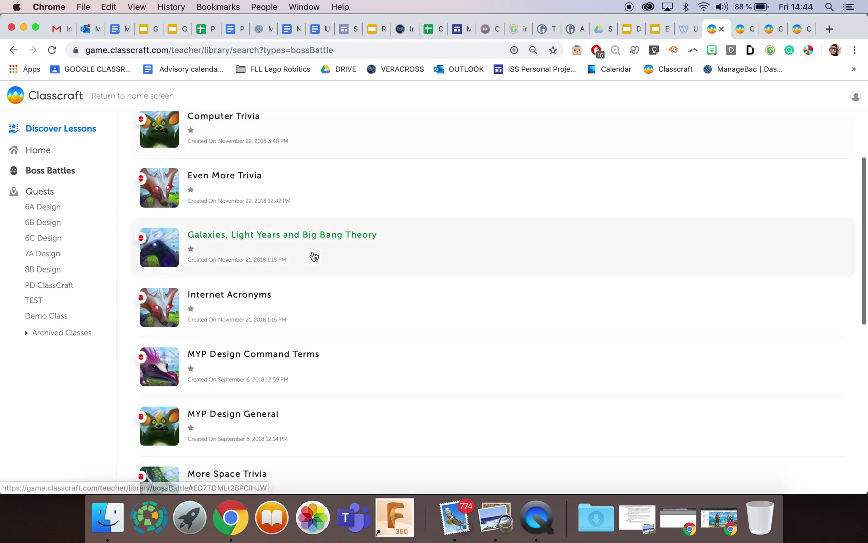
{"action": "scroll", "coordinate": [314, 254], "scroll_direction": "down", "scroll_amount": 5}
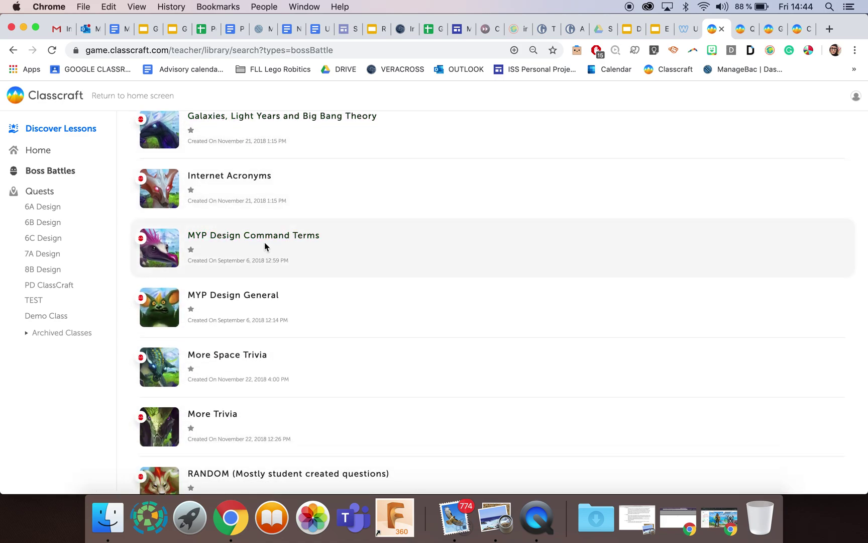
{"action": "left_click", "coordinate": [253, 236]}
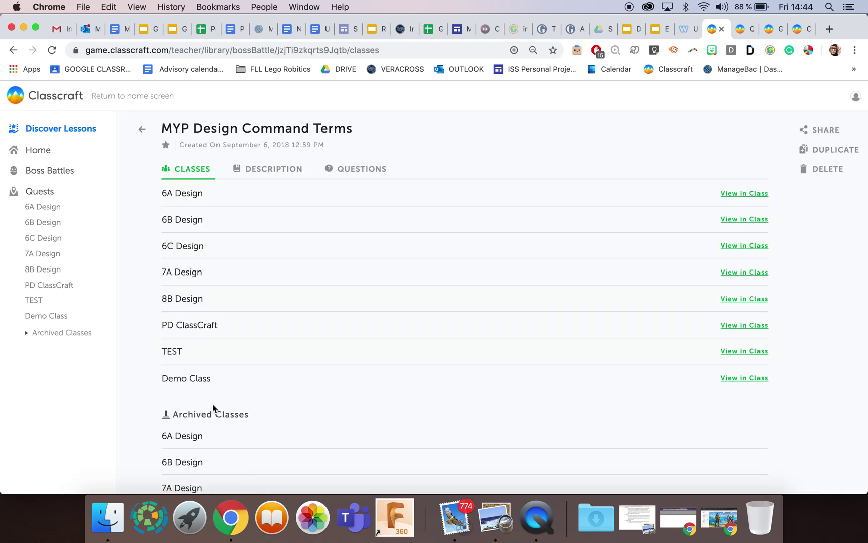
- Review the boss battle's description and its list of questions, and return to the lesson library home
{"action": "left_click", "coordinate": [268, 170]}
{"action": "left_click", "coordinate": [328, 170]}
{"action": "left_click", "coordinate": [267, 169]}
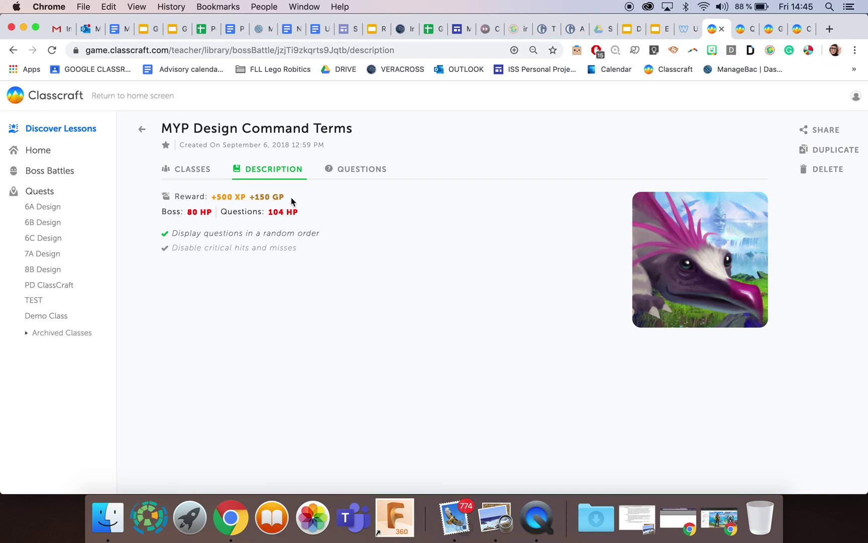
{"action": "left_click", "coordinate": [345, 173]}
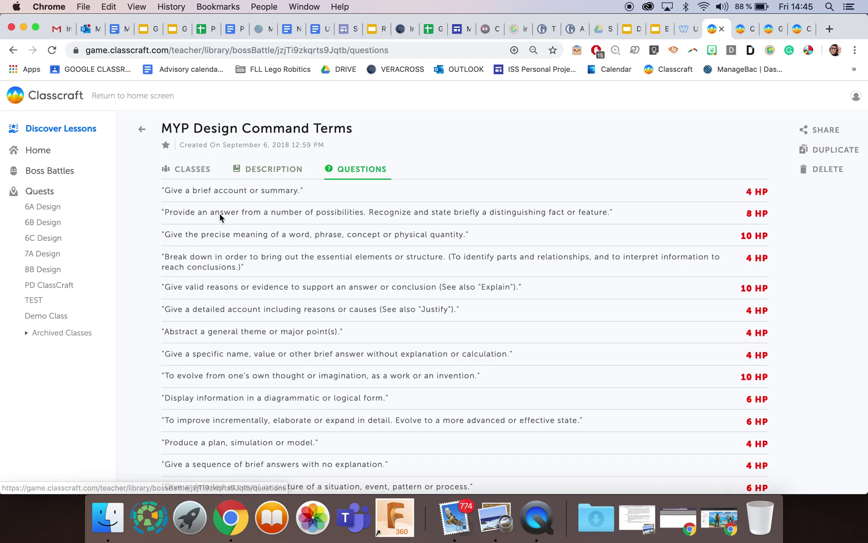
{"action": "scroll", "coordinate": [249, 316], "scroll_direction": "down", "scroll_amount": 4}
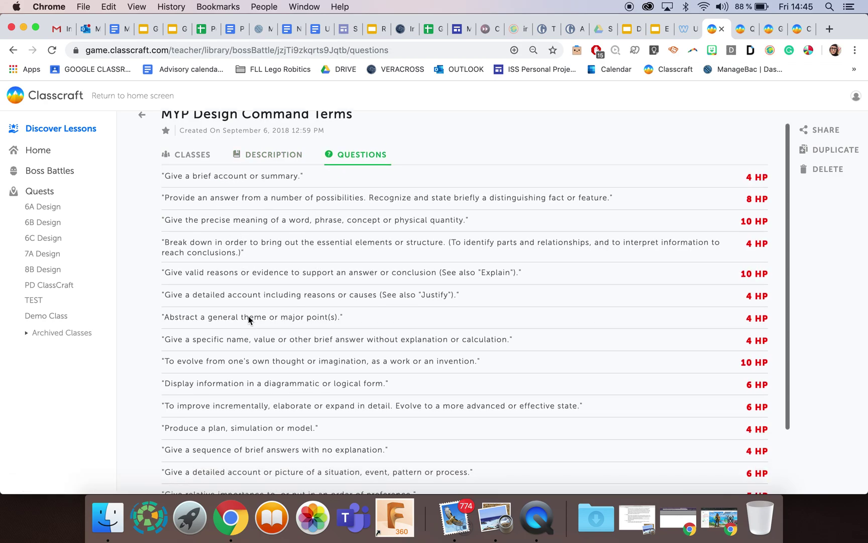
{"action": "scroll", "coordinate": [248, 315], "scroll_direction": "up", "scroll_amount": 4}
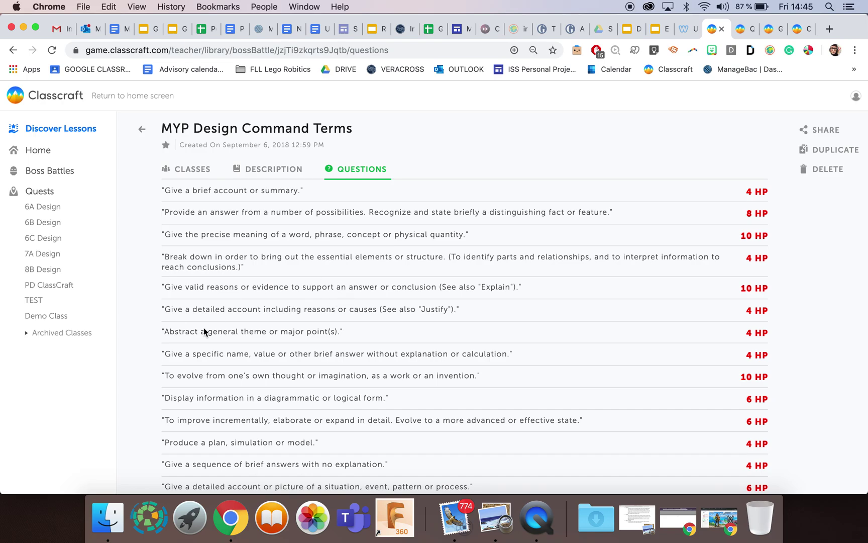
{"action": "left_click", "coordinate": [12, 51]}
{"action": "left_click", "coordinate": [12, 50]}
{"action": "left_click", "coordinate": [12, 50]}
{"action": "left_click", "coordinate": [12, 50]}
{"action": "left_click", "coordinate": [12, 50]}
{"action": "left_click", "coordinate": [12, 50]}
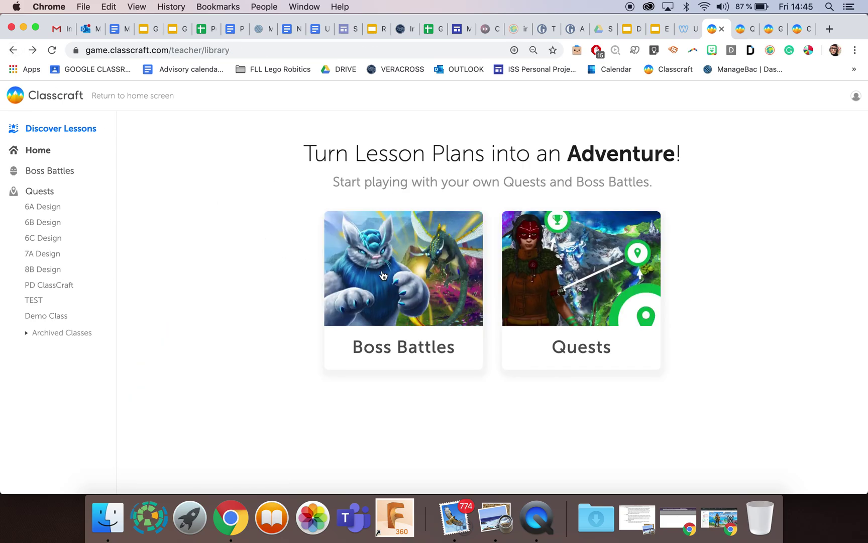
- Look through the complete list of boss battles in the library, and go back to the library home
{"action": "left_click", "coordinate": [443, 343]}
{"action": "scroll", "coordinate": [378, 385], "scroll_direction": "down", "scroll_amount": 2}
{"action": "scroll", "coordinate": [378, 385], "scroll_direction": "down", "scroll_amount": 5}
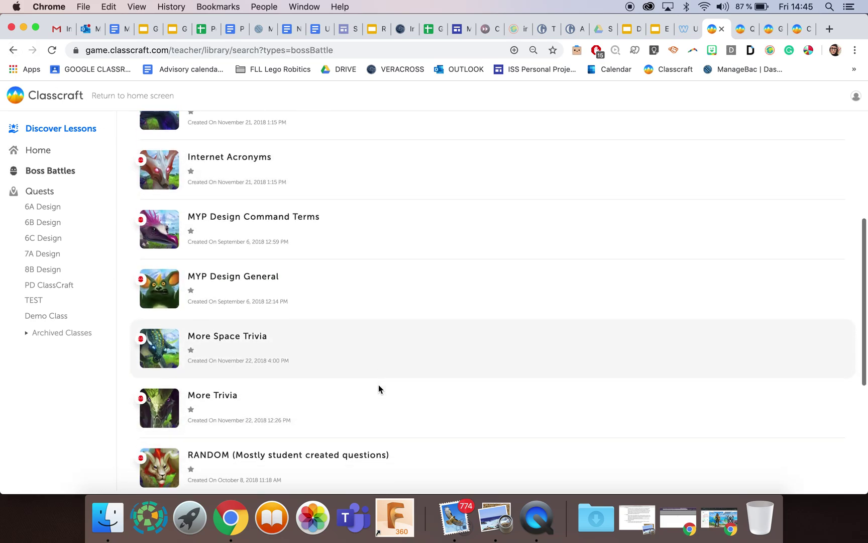
{"action": "scroll", "coordinate": [280, 327], "scroll_direction": "down", "scroll_amount": 2}
{"action": "scroll", "coordinate": [251, 442], "scroll_direction": "down", "scroll_amount": 5}
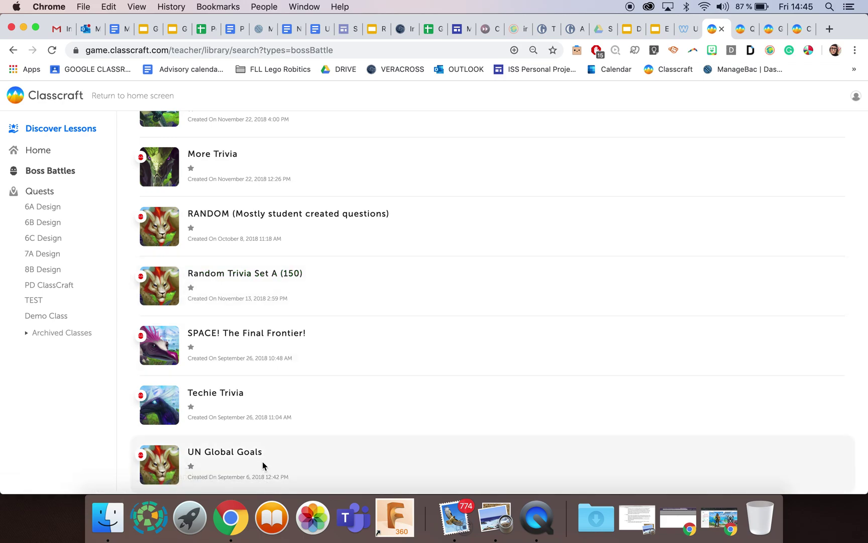
{"action": "scroll", "coordinate": [282, 358], "scroll_direction": "up", "scroll_amount": 10}
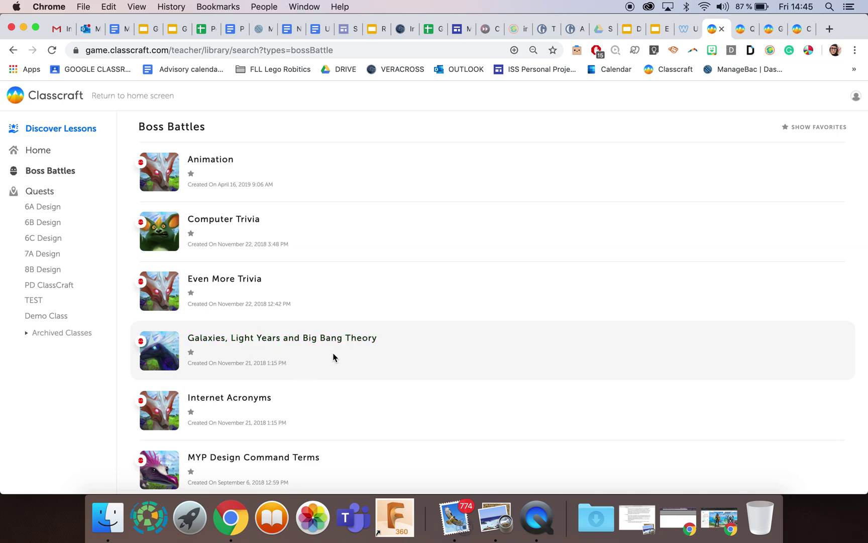
{"action": "left_click", "coordinate": [14, 50]}
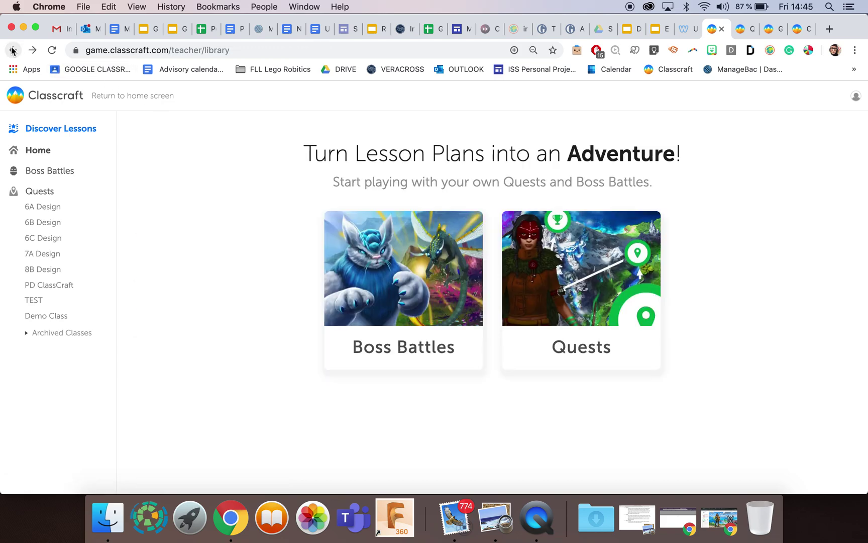
- Return to the 6A Design class and read the Introduction story of its Save the World by 2030 quest
{"action": "left_click", "coordinate": [740, 30]}
{"action": "key", "text": "ctrl+Tab"}
{"action": "key", "text": "ctrl+Tab"}
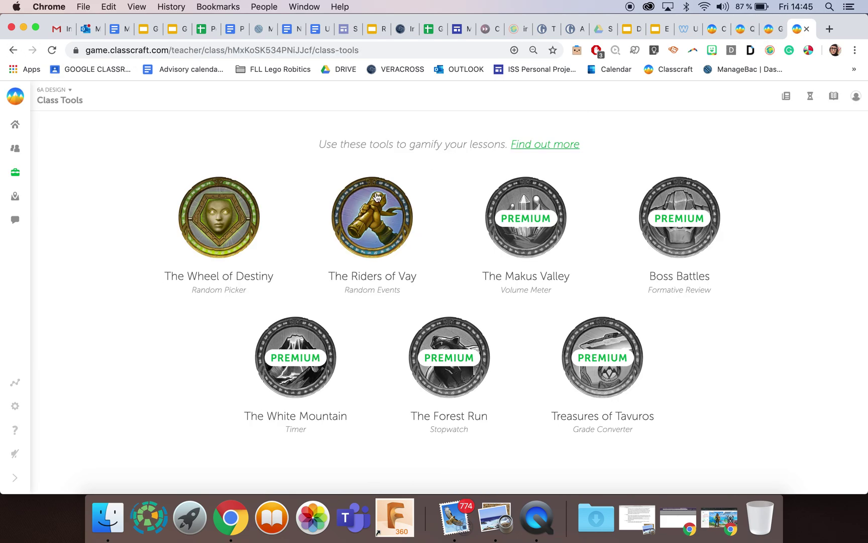
{"action": "left_click", "coordinate": [14, 196]}
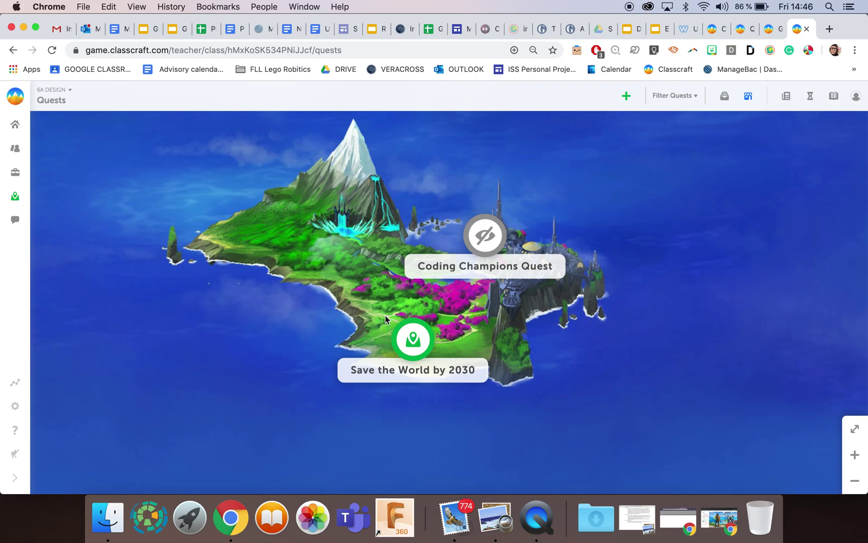
{"action": "left_click", "coordinate": [407, 336]}
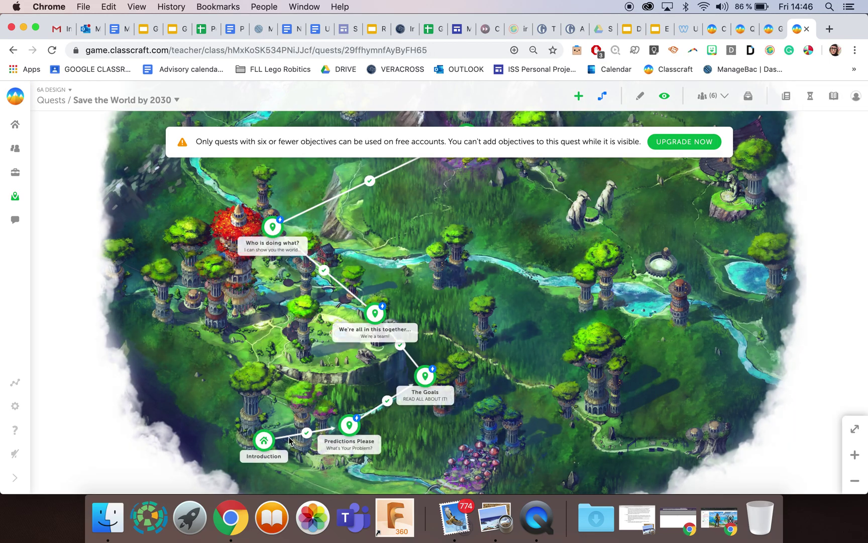
{"action": "left_click", "coordinate": [261, 447]}
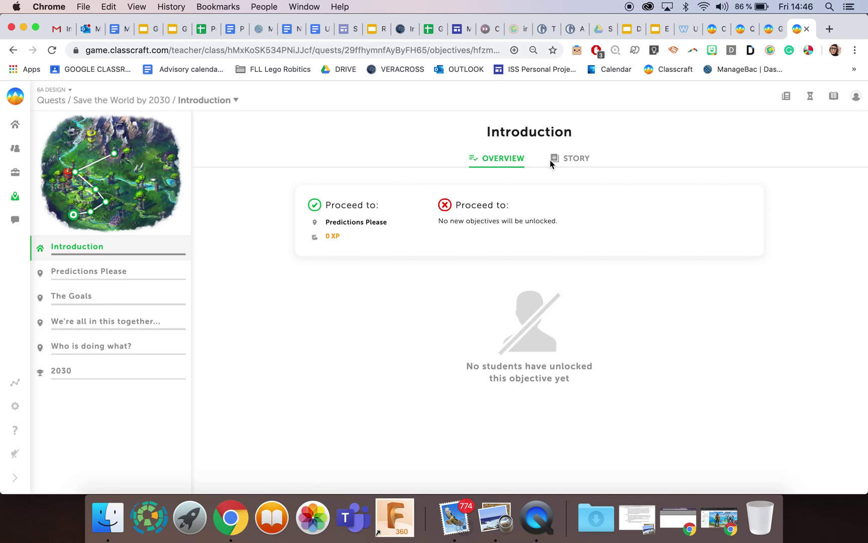
{"action": "left_click", "coordinate": [553, 164]}
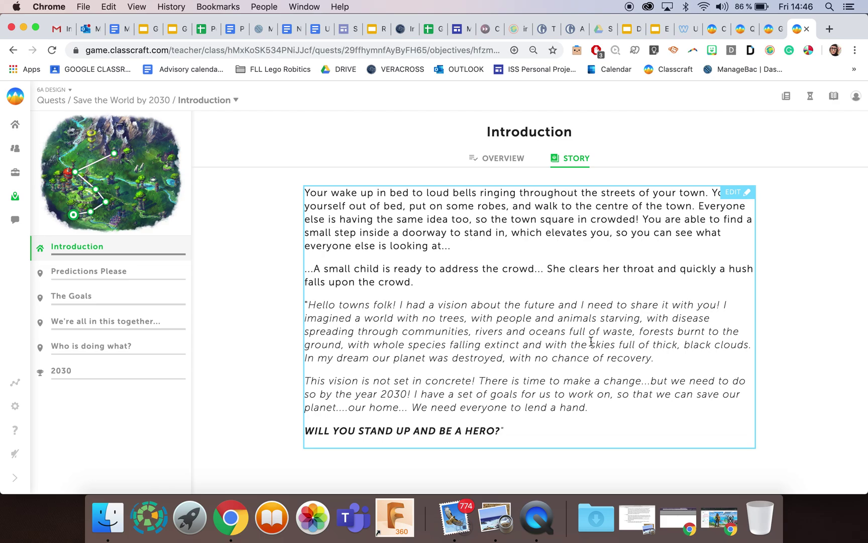
- Read the story and task of the Predictions Please objective, and open its task text for editing
{"action": "left_click", "coordinate": [108, 274]}
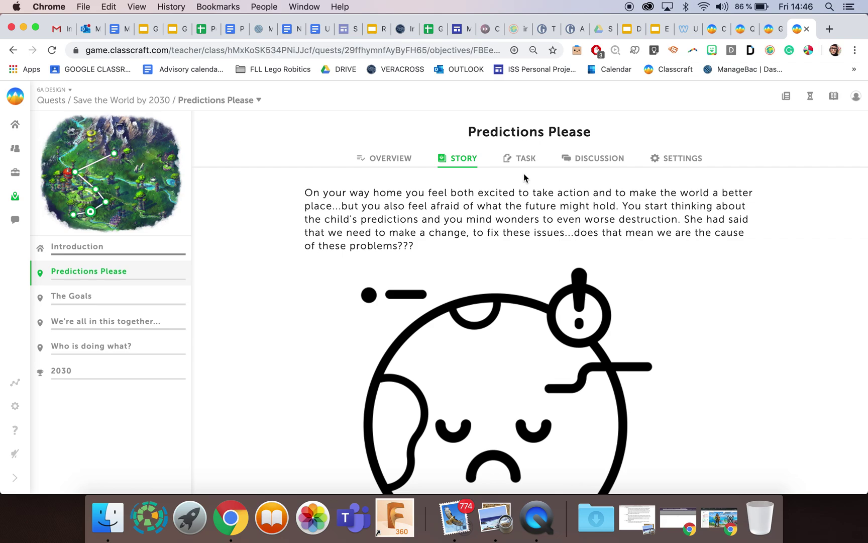
{"action": "left_click", "coordinate": [518, 161]}
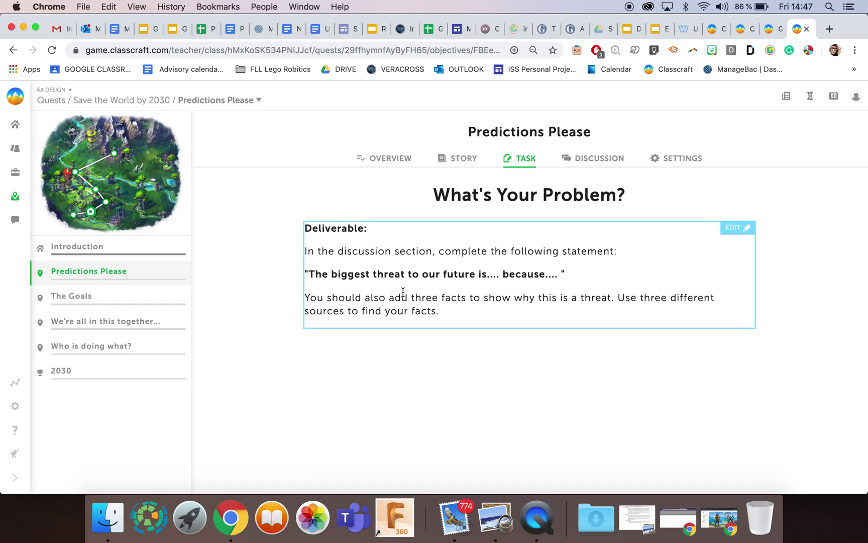
{"action": "left_click_drag", "start_coordinate": [341, 252], "coordinate": [418, 251]}
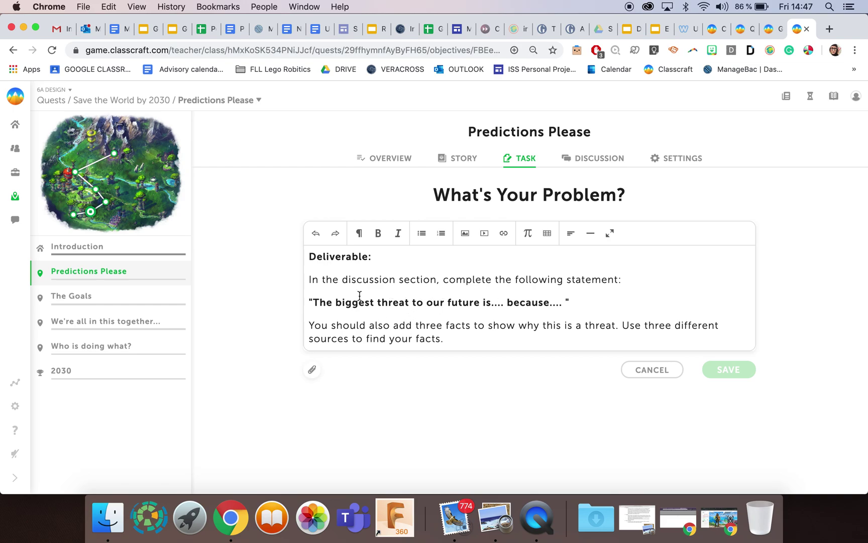
- Read through the story and the task of The Goals objective
{"action": "left_click", "coordinate": [110, 297]}
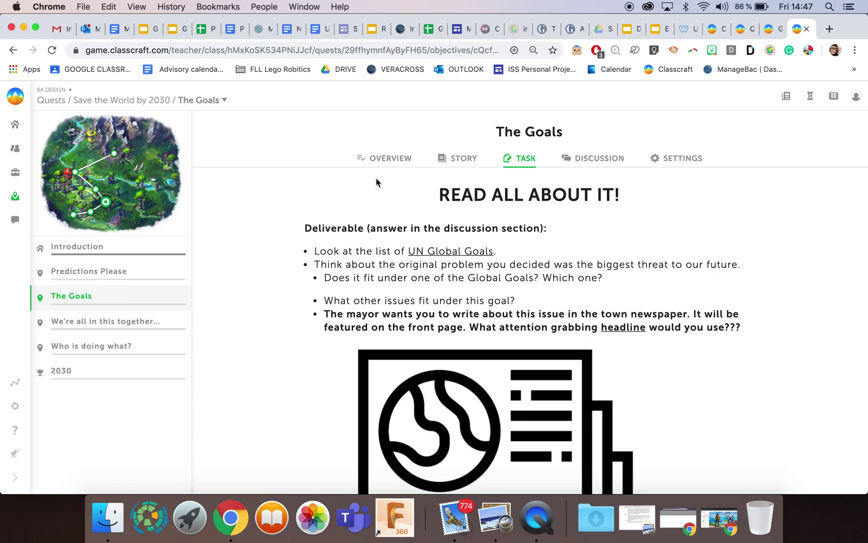
{"action": "left_click", "coordinate": [444, 160]}
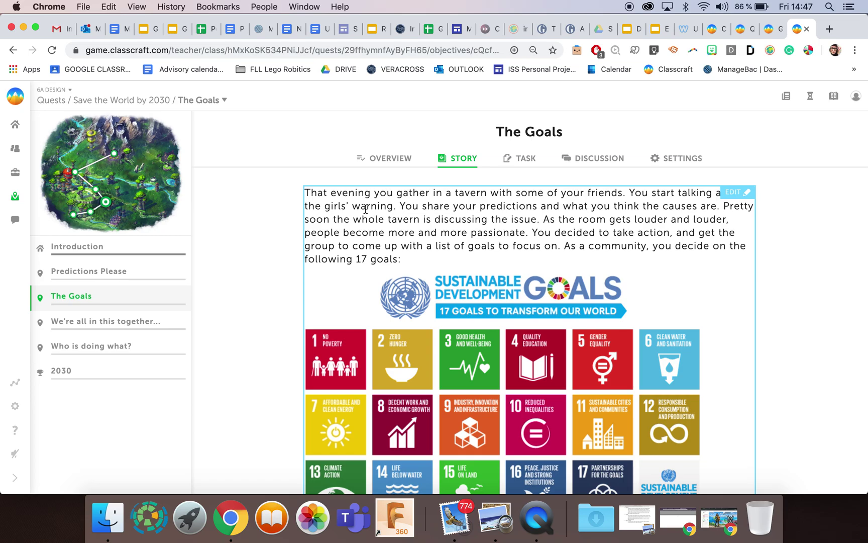
{"action": "scroll", "coordinate": [441, 383], "scroll_direction": "down", "scroll_amount": 3}
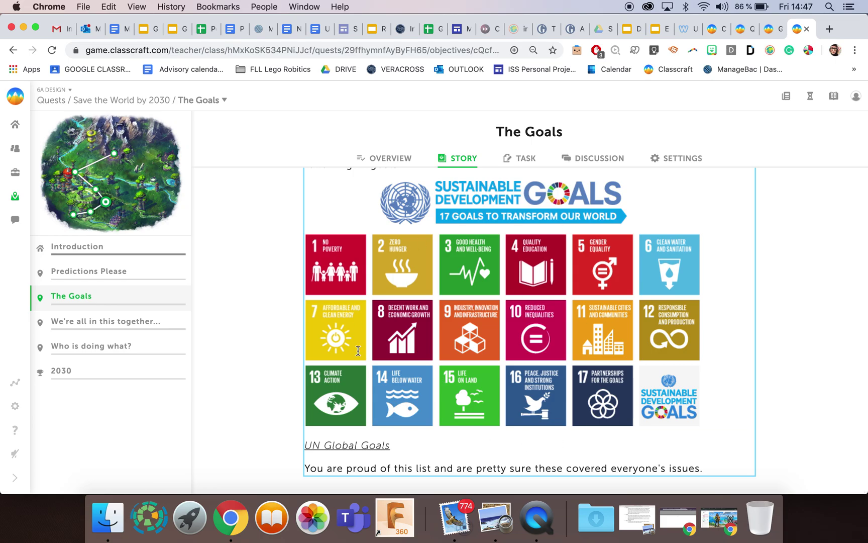
{"action": "scroll", "coordinate": [461, 337], "scroll_direction": "up", "scroll_amount": 3}
{"action": "left_click", "coordinate": [525, 159]}
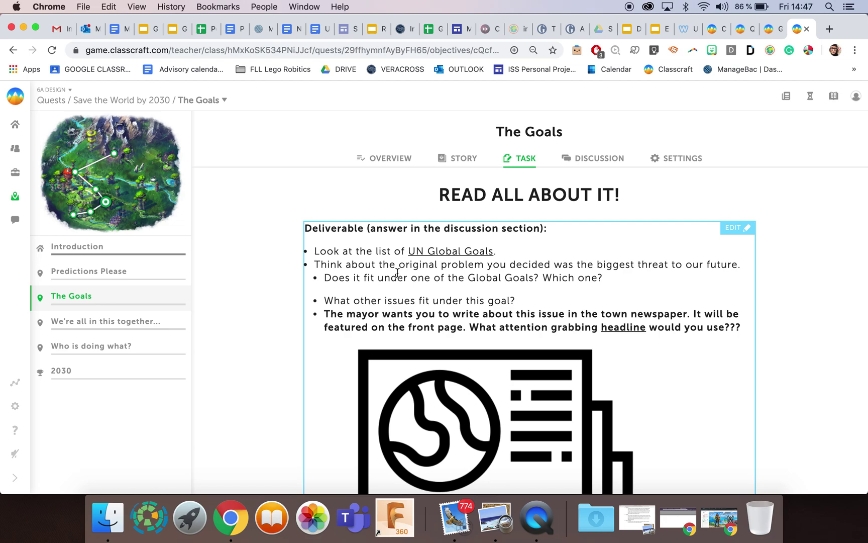
{"action": "scroll", "coordinate": [396, 289], "scroll_direction": "down", "scroll_amount": 2}
{"action": "scroll", "coordinate": [396, 289], "scroll_direction": "down", "scroll_amount": 1}
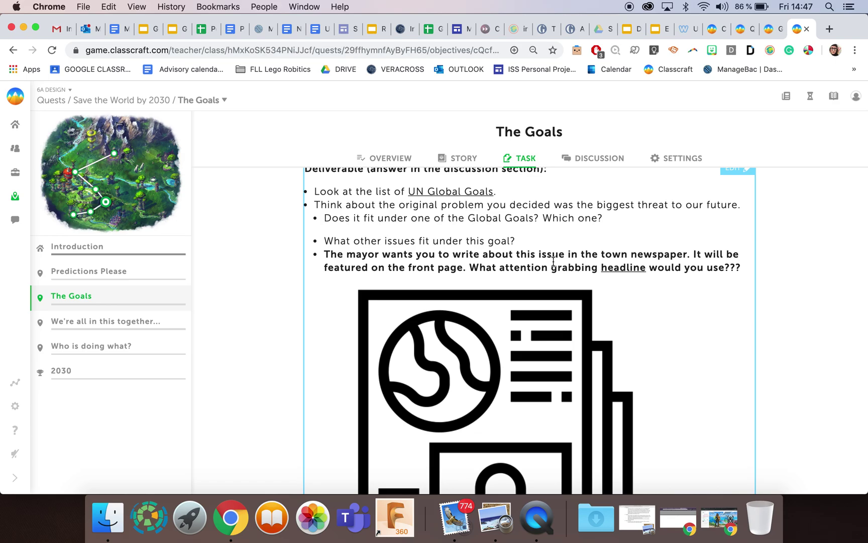
- Switch to the Coding Champions Quest page in the Classcraft marketplace and read through its description
{"action": "key", "text": "ctrl+shift+Tab"}
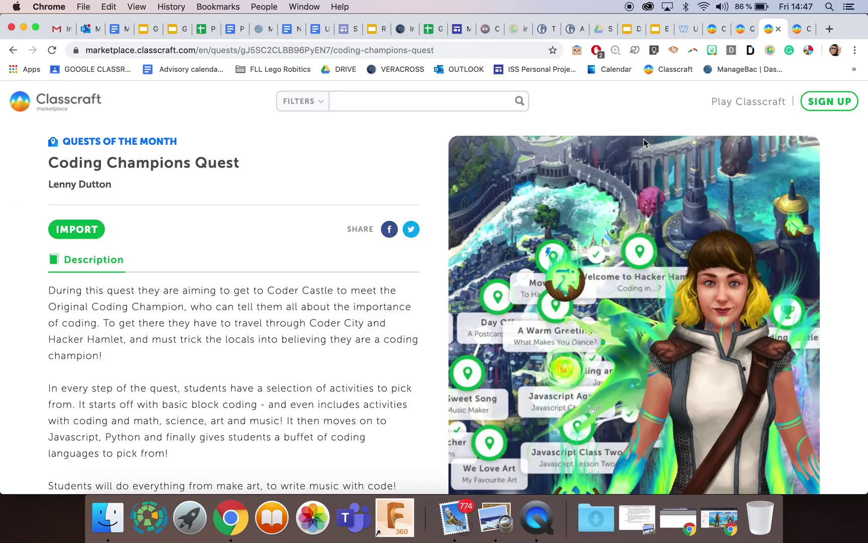
{"action": "scroll", "coordinate": [228, 334], "scroll_direction": "down", "scroll_amount": 1}
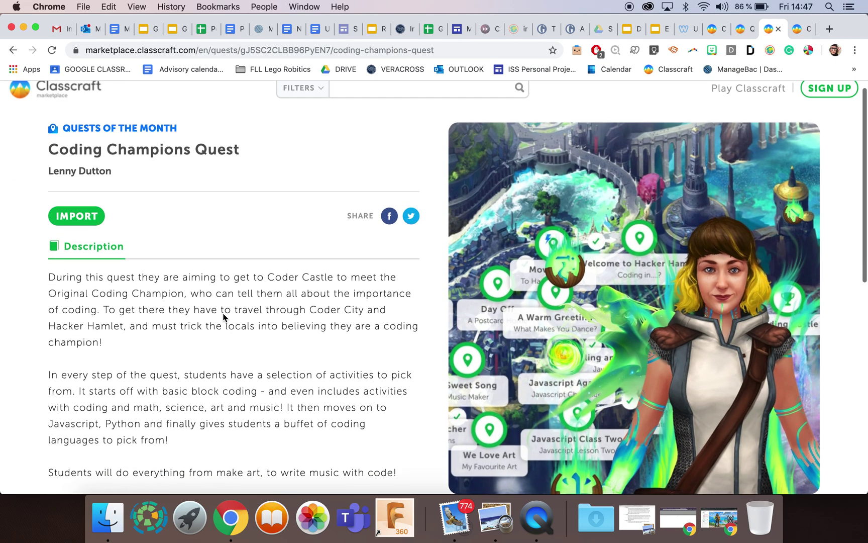
{"action": "scroll", "coordinate": [290, 297], "scroll_direction": "down", "scroll_amount": 3}
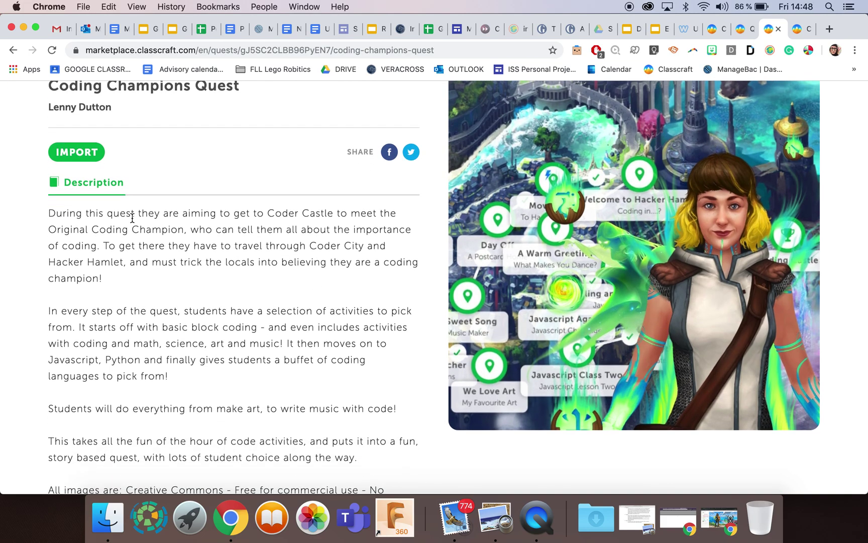
{"action": "scroll", "coordinate": [113, 304], "scroll_direction": "down", "scroll_amount": 4}
{"action": "scroll", "coordinate": [226, 364], "scroll_direction": "up", "scroll_amount": 8}
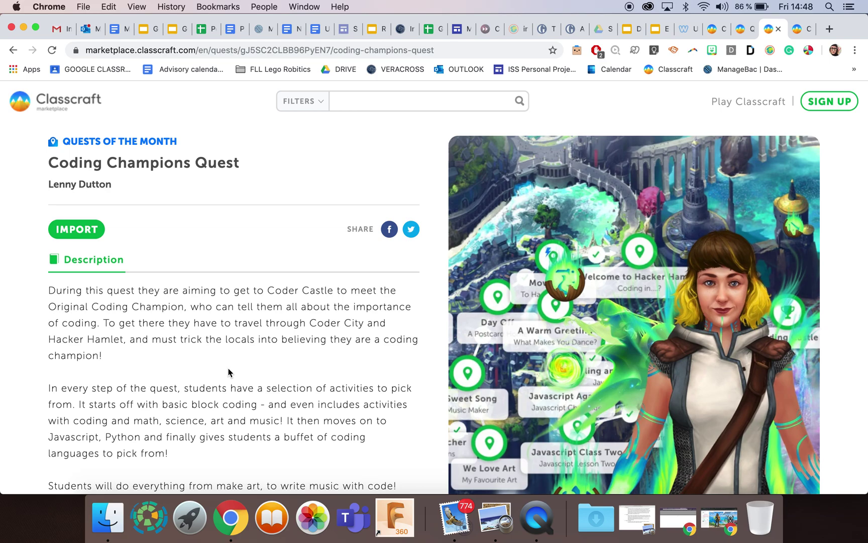
{"action": "scroll", "coordinate": [228, 371], "scroll_direction": "down", "scroll_amount": 1}
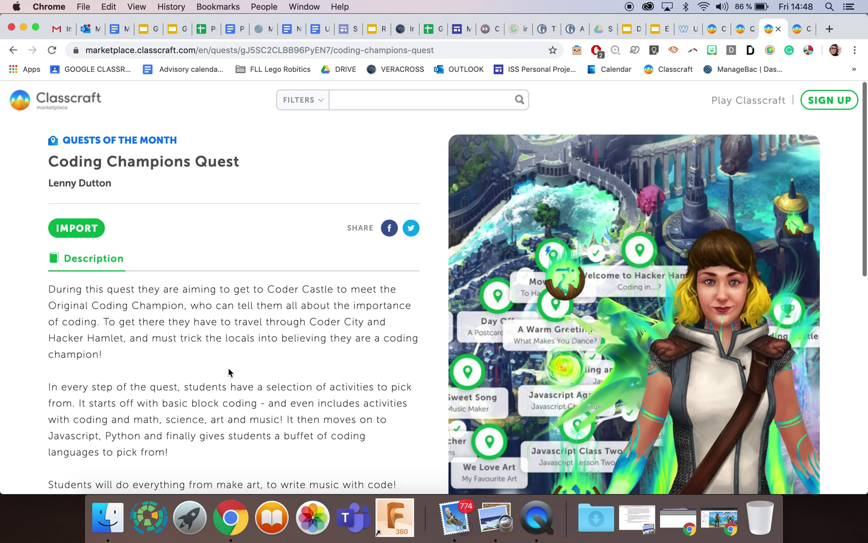
- Go to the marketplace home page and look through the newest quests, the featured quests of the month and the quests of the week
{"action": "left_click", "coordinate": [45, 104]}
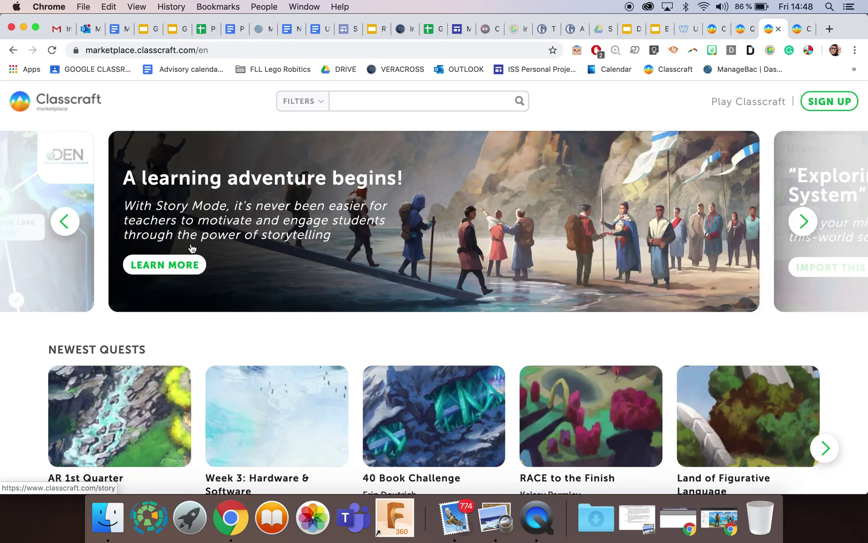
{"action": "scroll", "coordinate": [328, 190], "scroll_direction": "down", "scroll_amount": 2}
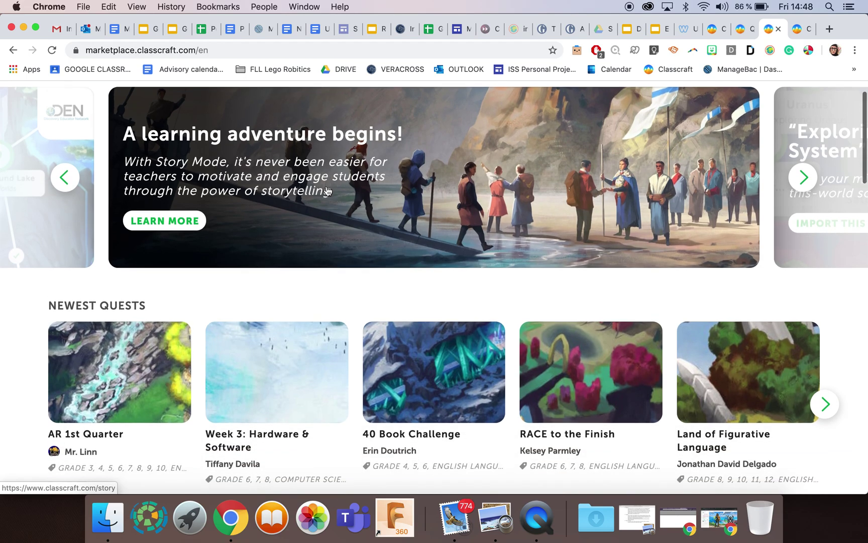
{"action": "scroll", "coordinate": [327, 190], "scroll_direction": "down", "scroll_amount": 5}
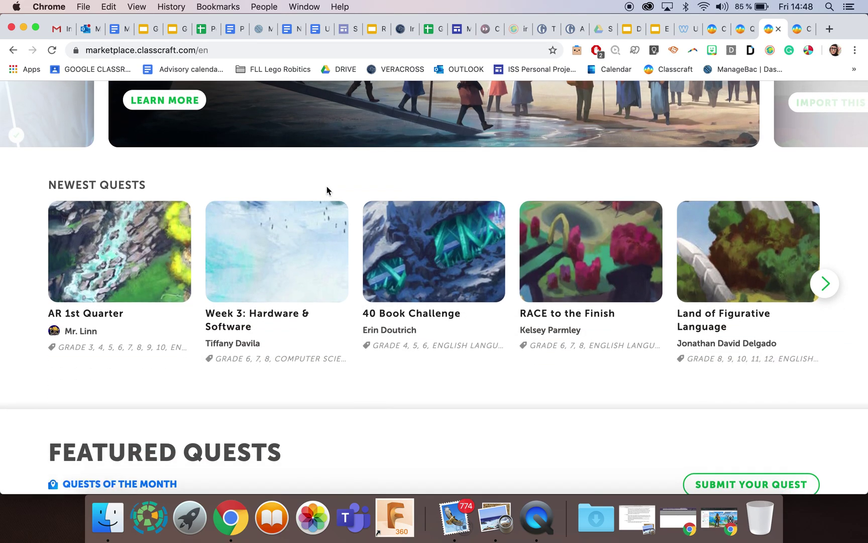
{"action": "scroll", "coordinate": [326, 189], "scroll_direction": "down", "scroll_amount": 10}
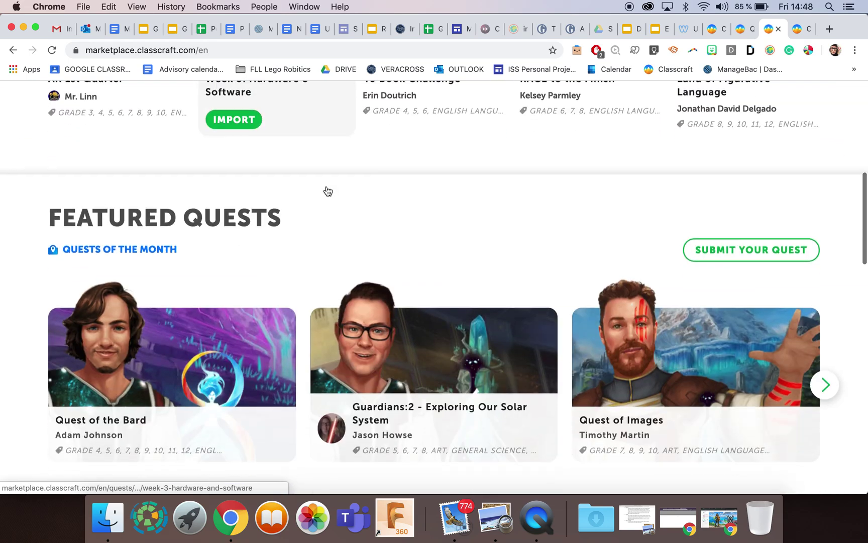
{"action": "scroll", "coordinate": [326, 190], "scroll_direction": "down", "scroll_amount": 6}
{"action": "scroll", "coordinate": [176, 327], "scroll_direction": "up", "scroll_amount": 3}
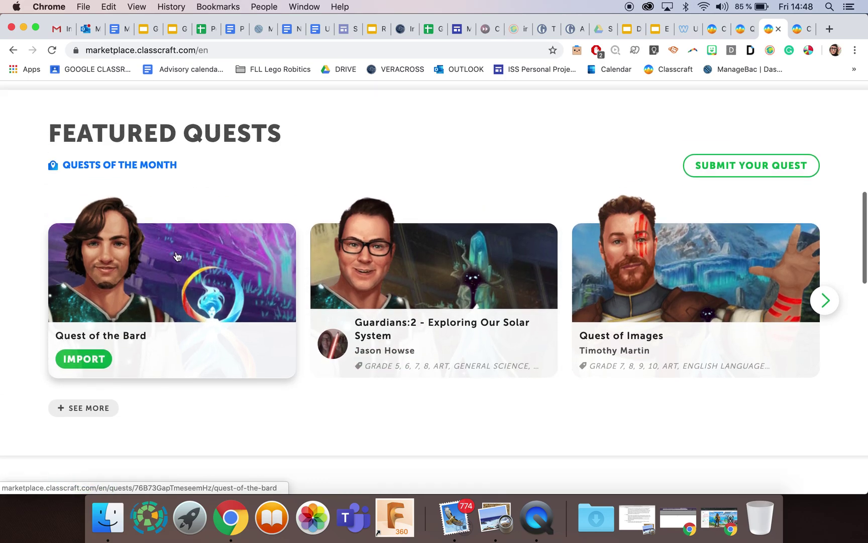
{"action": "scroll", "coordinate": [469, 325], "scroll_direction": "down", "scroll_amount": 15}
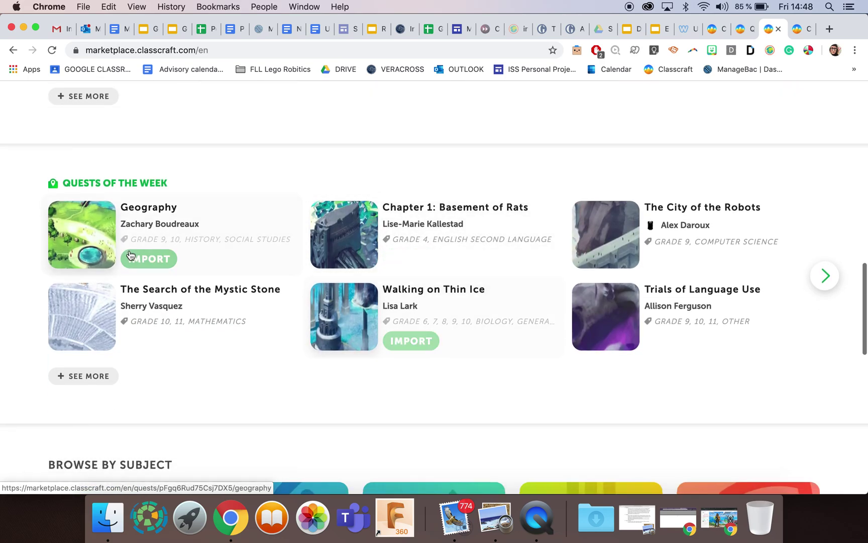
{"action": "scroll", "coordinate": [199, 378], "scroll_direction": "down", "scroll_amount": 10}
- Browse the marketplace by the Computer Science subject and look through its available quests
{"action": "left_click", "coordinate": [621, 247]}
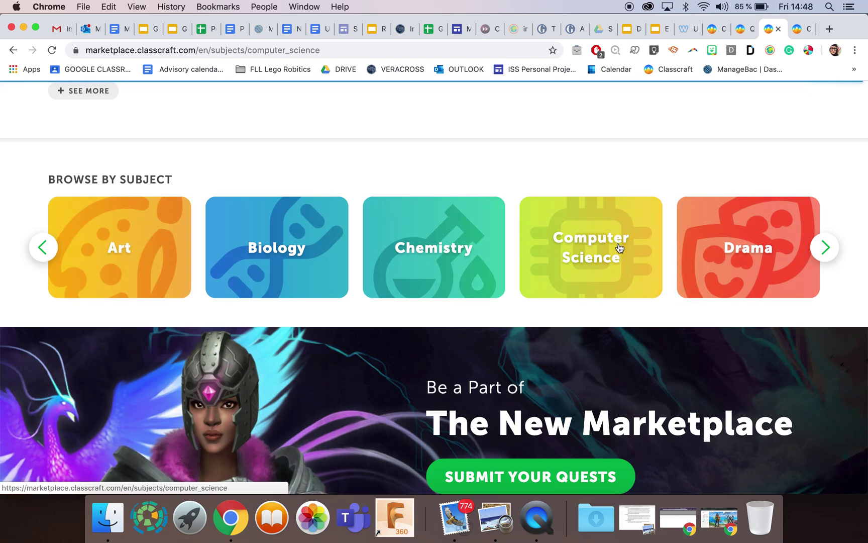
{"action": "scroll", "coordinate": [620, 248], "scroll_direction": "down", "scroll_amount": 3}
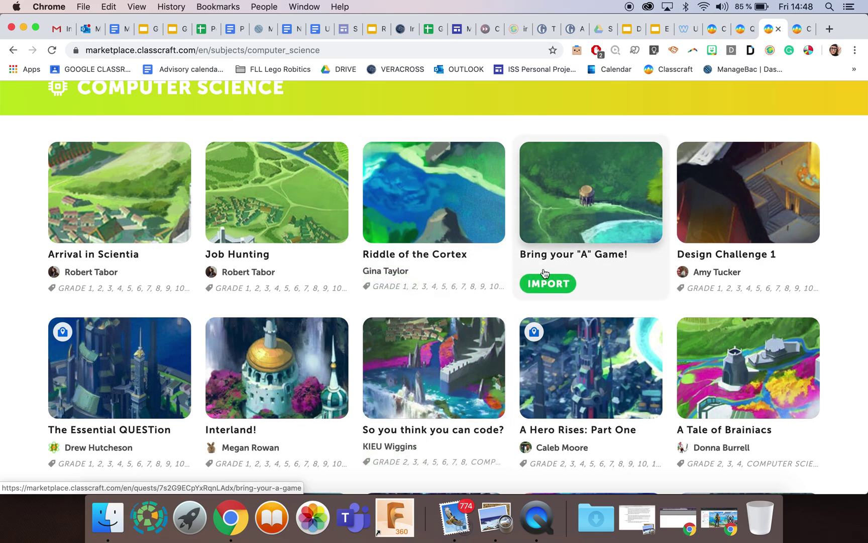
{"action": "scroll", "coordinate": [511, 326], "scroll_direction": "down", "scroll_amount": 10}
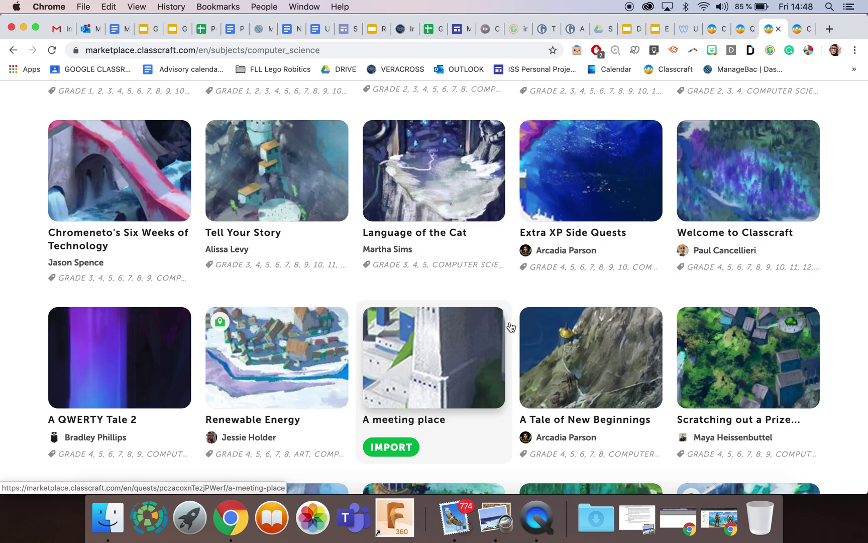
{"action": "scroll", "coordinate": [510, 326], "scroll_direction": "up", "scroll_amount": 12}
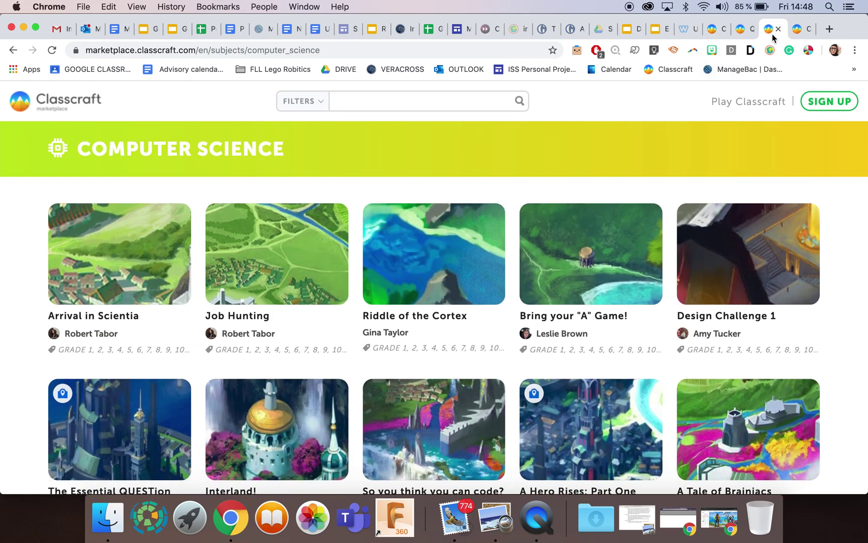
- Close the Computer Science marketplace page and switch to the teacher library with Boss Battles and Quests
{"action": "left_click", "coordinate": [779, 28]}
{"action": "left_click", "coordinate": [742, 34]}
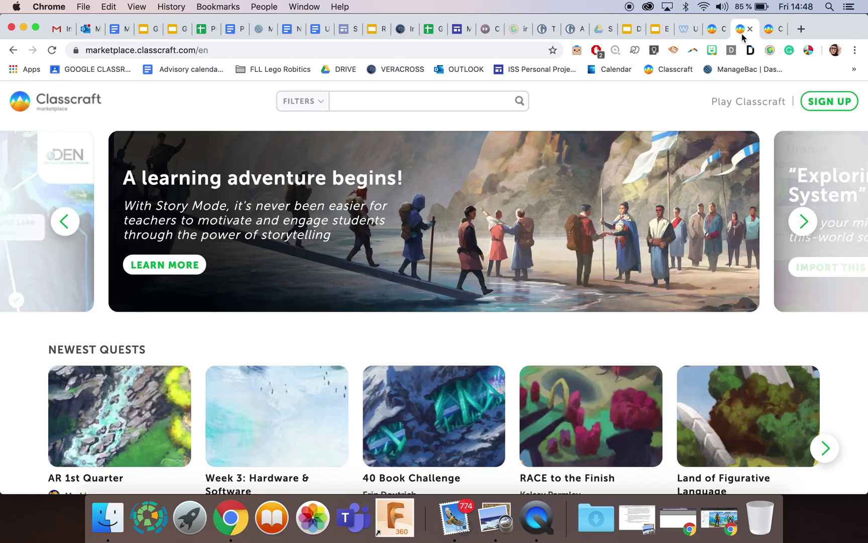
{"action": "left_click", "coordinate": [730, 34]}
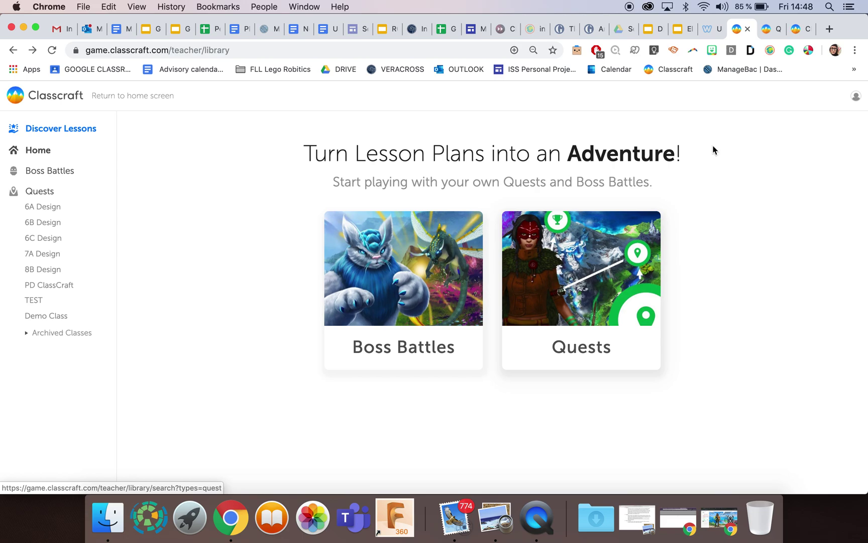
{"action": "left_click", "coordinate": [770, 29]}
{"action": "left_click", "coordinate": [798, 31]}
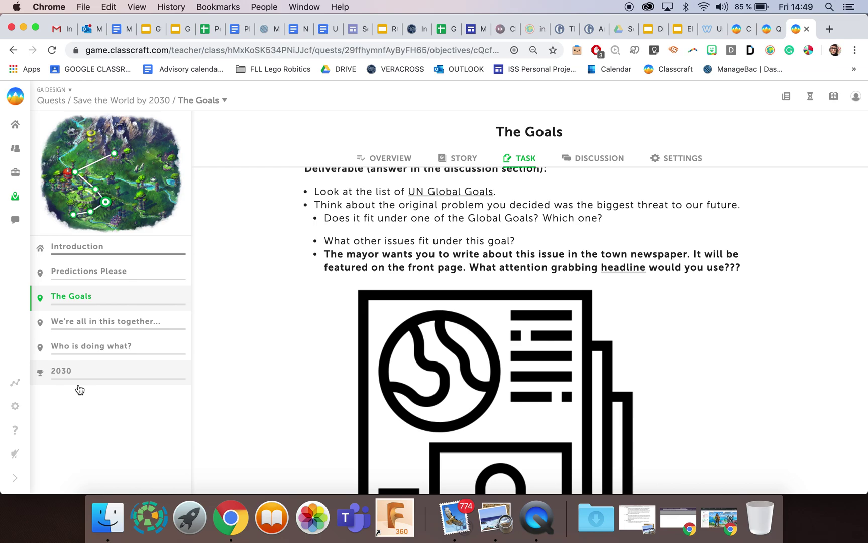
{"action": "left_click", "coordinate": [771, 33]}
{"action": "left_click", "coordinate": [738, 29]}
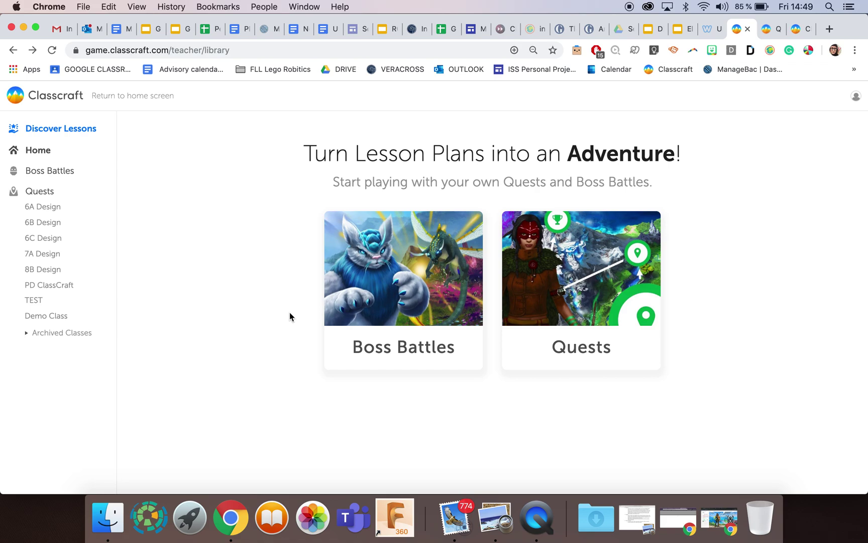
- Return to The Goals objective in the 6A Design class and open the class's quest map
{"action": "left_click", "coordinate": [767, 31]}
{"action": "left_click", "coordinate": [738, 29]}
{"action": "left_click", "coordinate": [776, 30]}
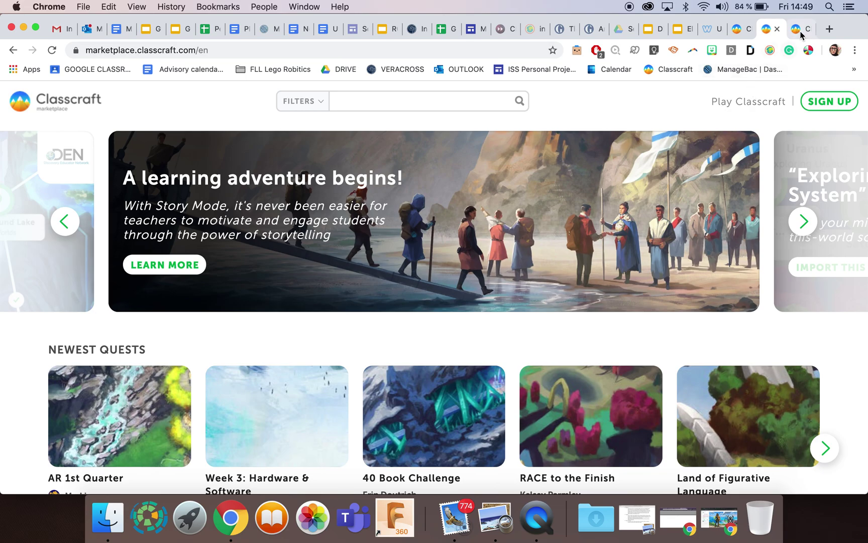
{"action": "left_click", "coordinate": [801, 33]}
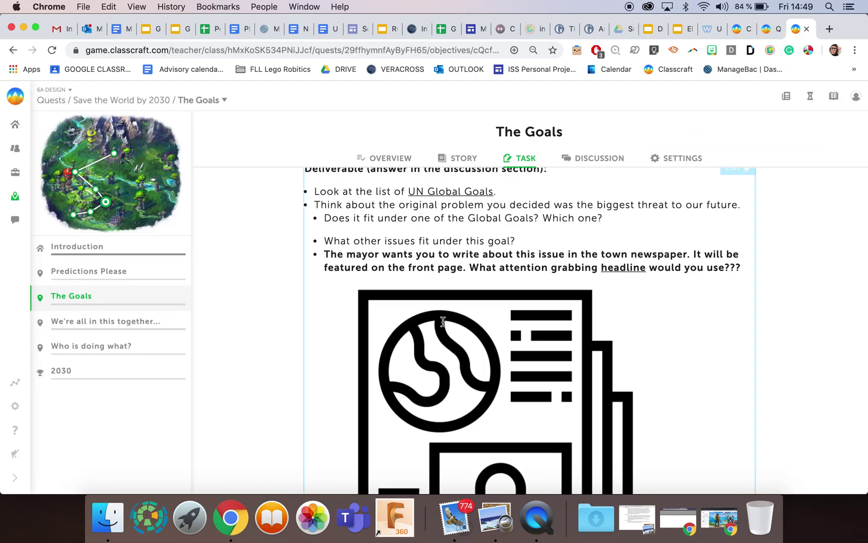
{"action": "left_click", "coordinate": [15, 196]}
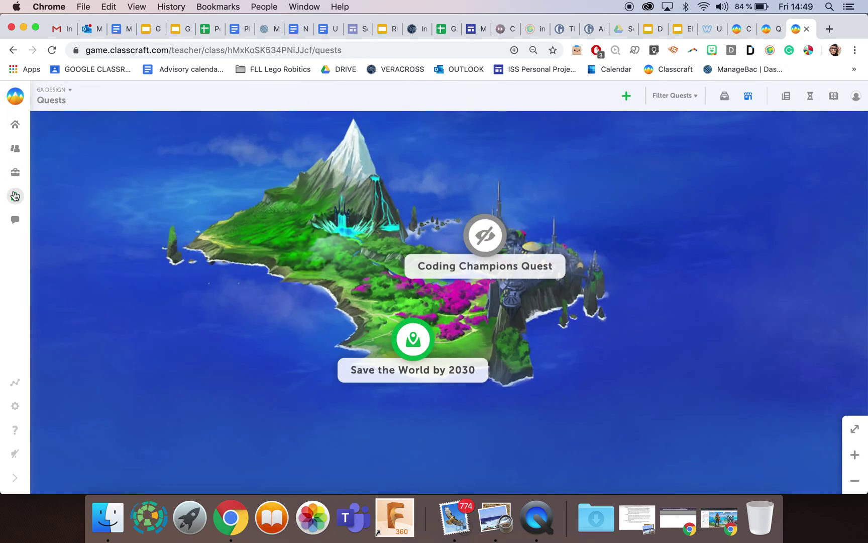